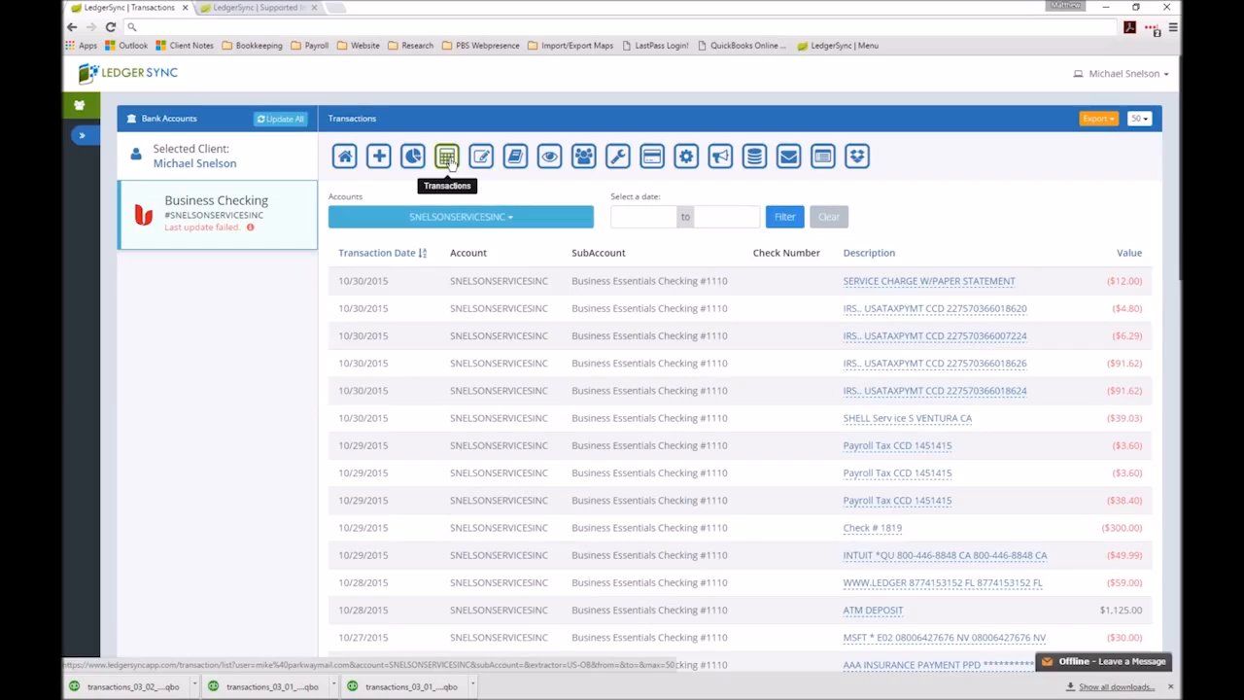
click(1112, 121)
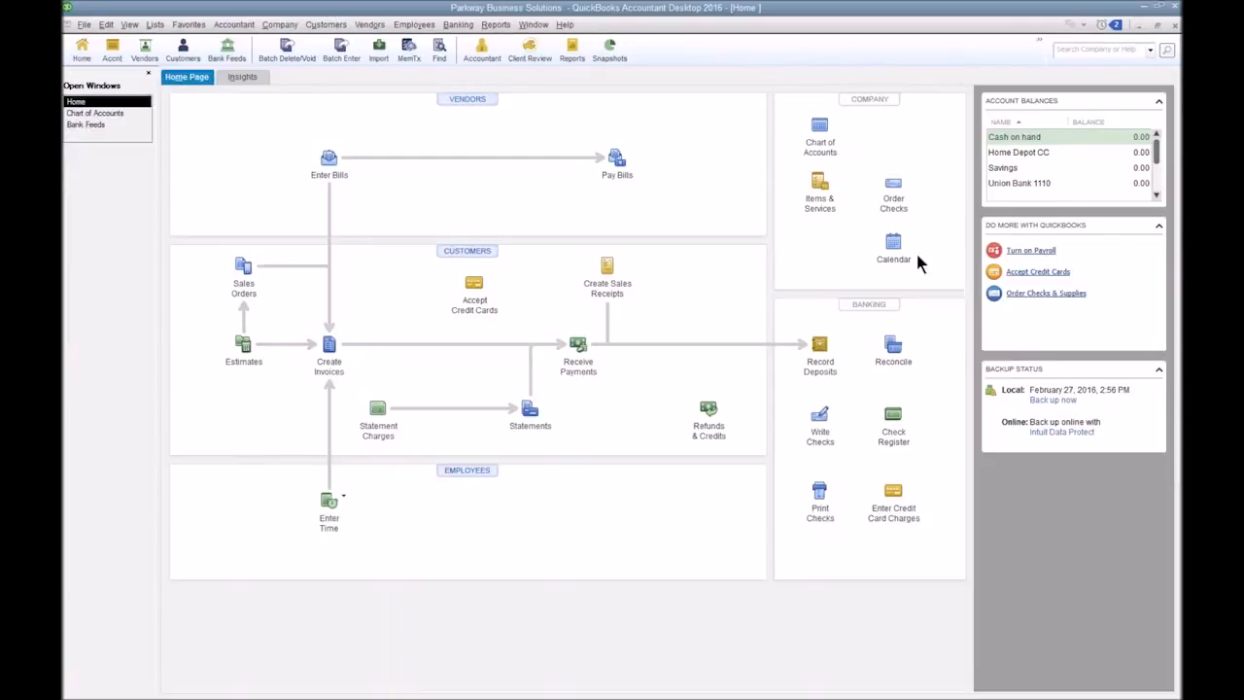
Try to import the Web Connect file "02.Invalid INTU.BID .qbo" from the desktop into QuickBooks, and return to the home page.
click(458, 24)
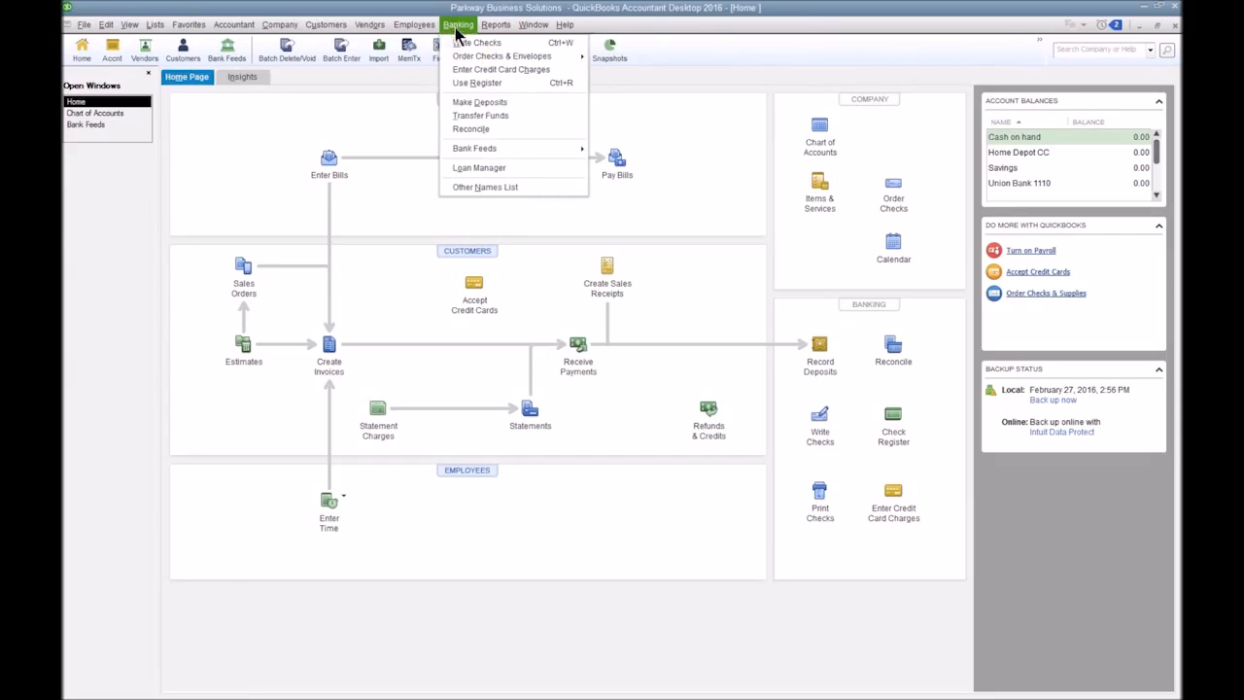
mouse_move(528, 151)
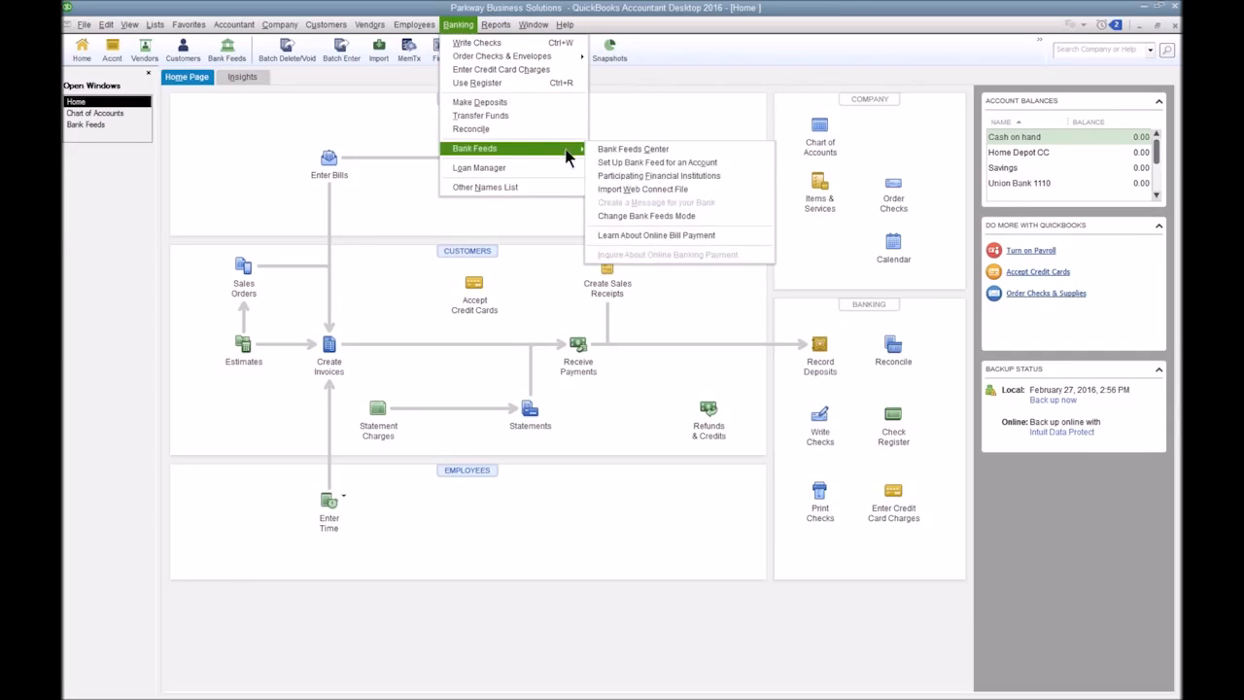
click(654, 193)
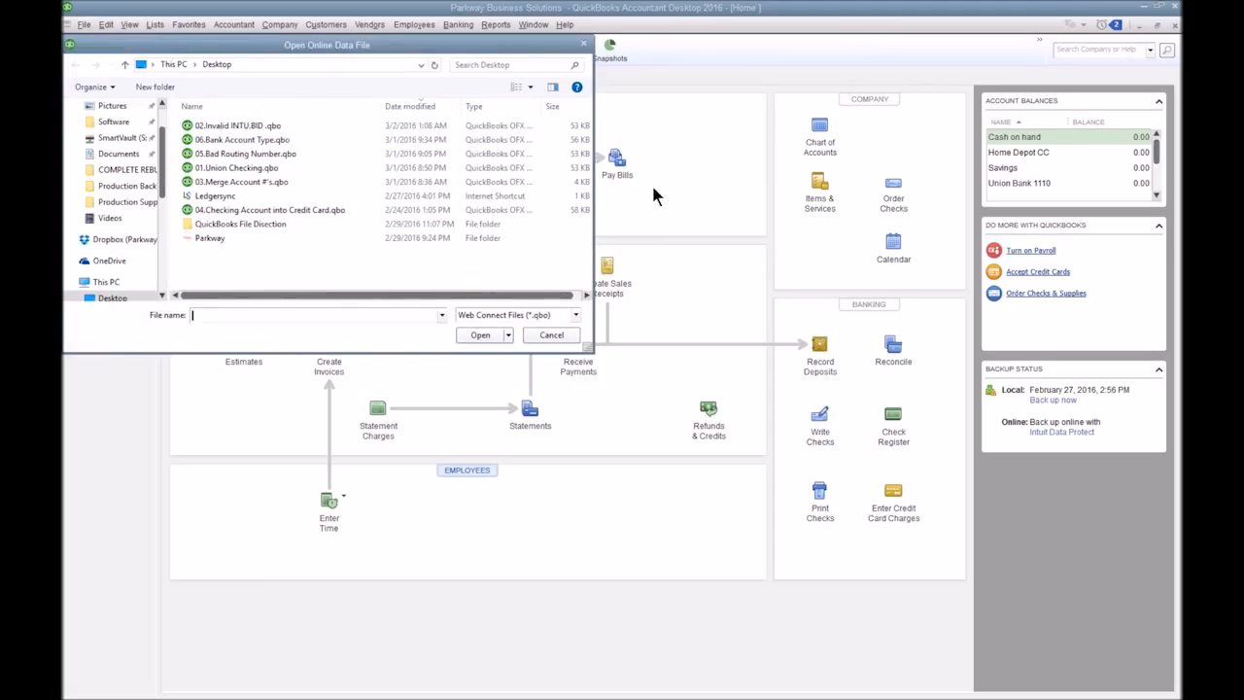
click(268, 128)
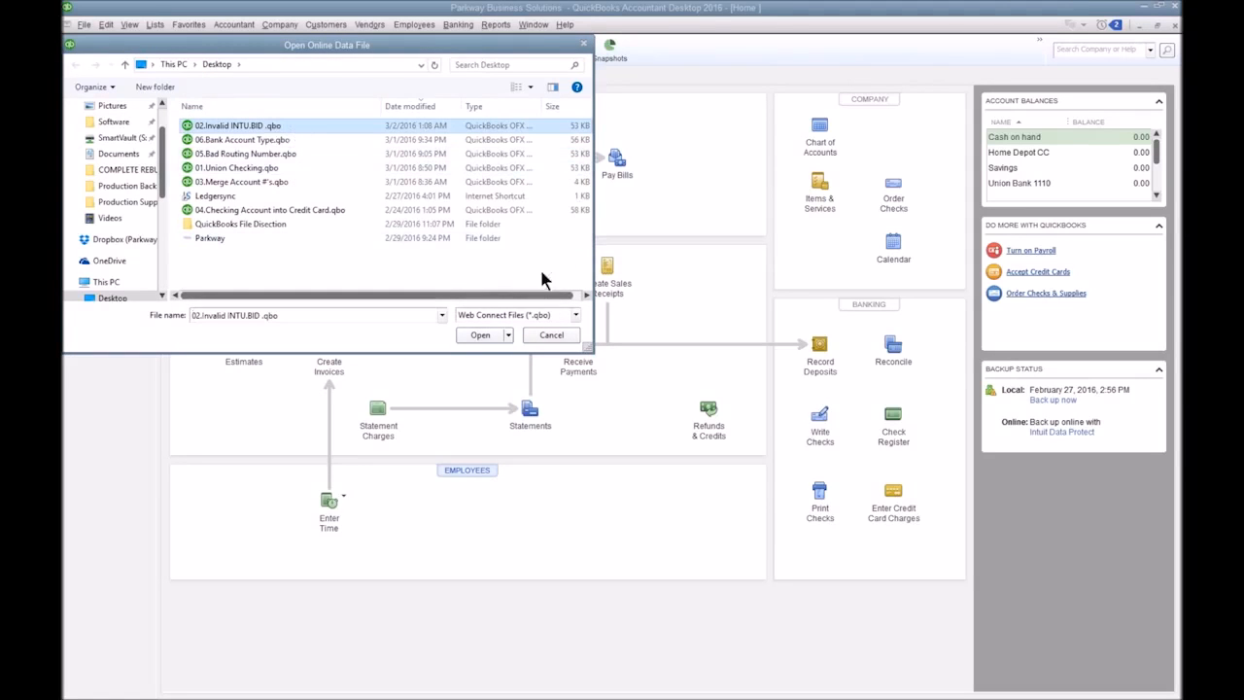
click(477, 335)
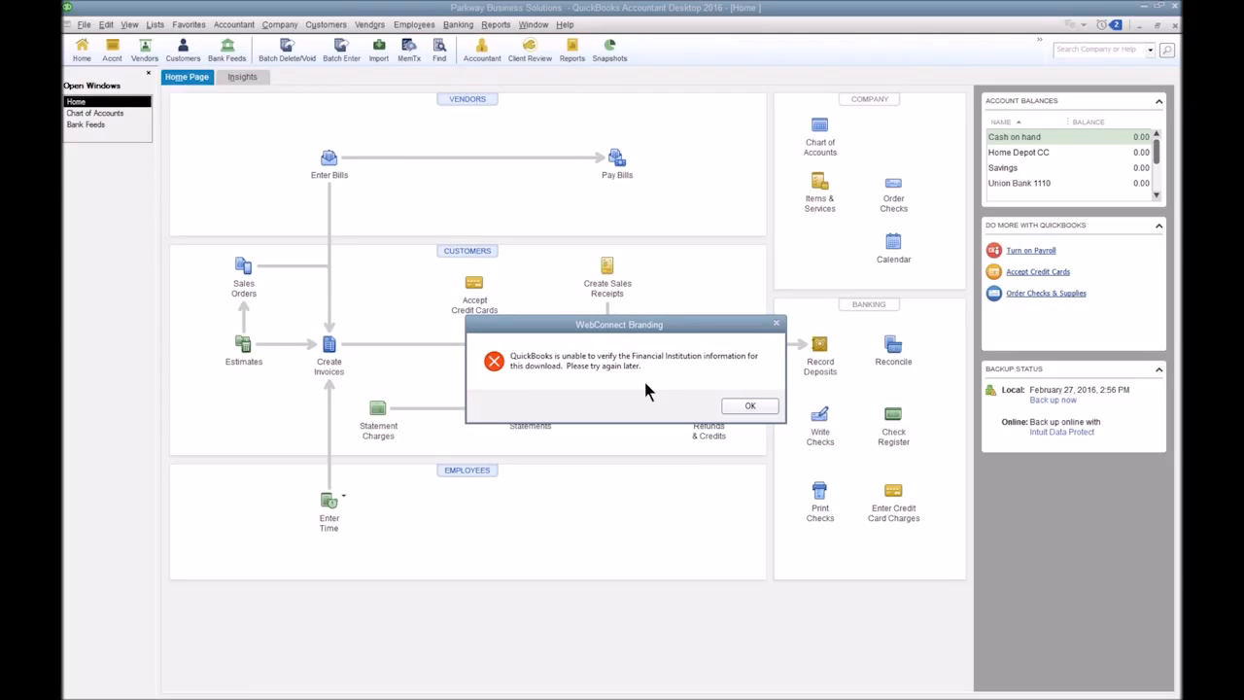
click(751, 406)
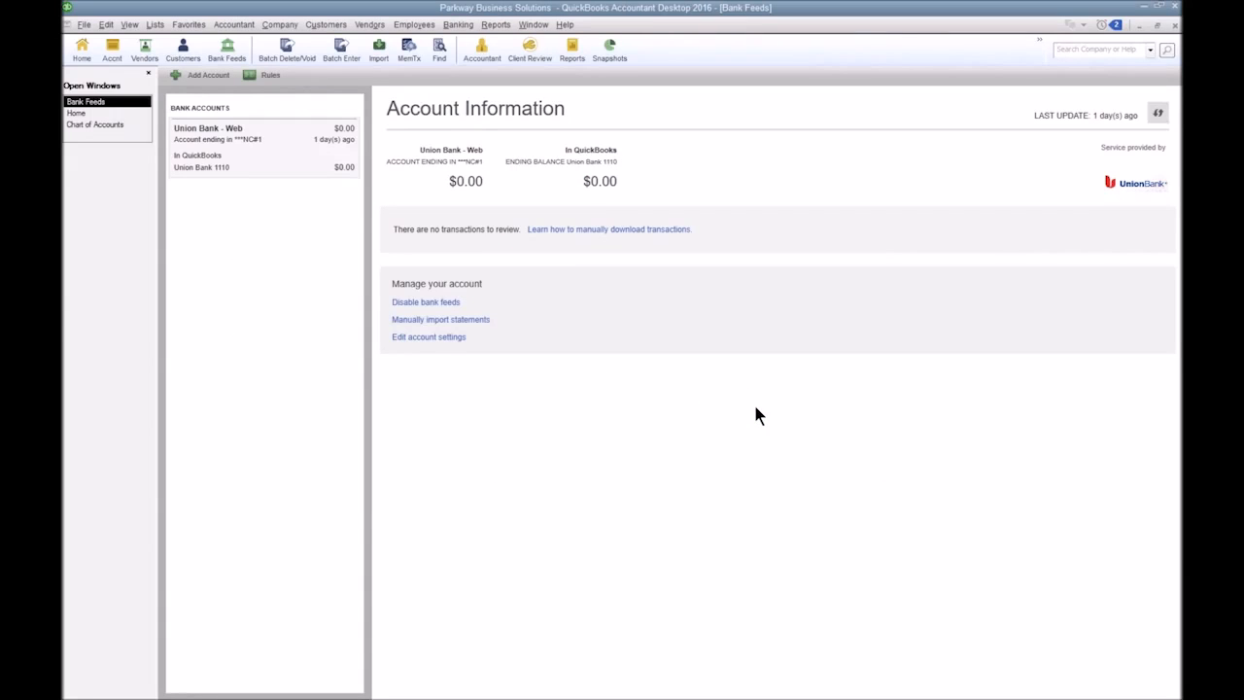
click(84, 114)
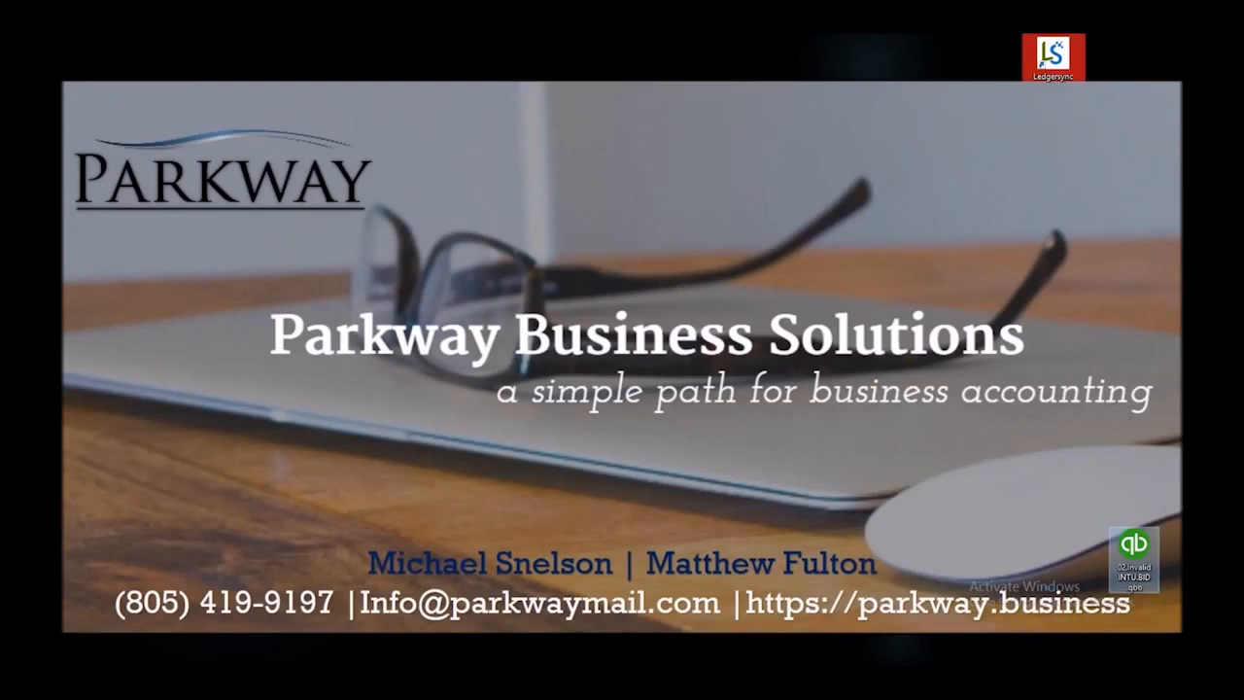
Open the desktop file "02.Invalid INTU.BID .qbo" in Excel 2016.
drag(1135, 553, 641, 220)
right_click(642, 220)
mouse_move(691, 249)
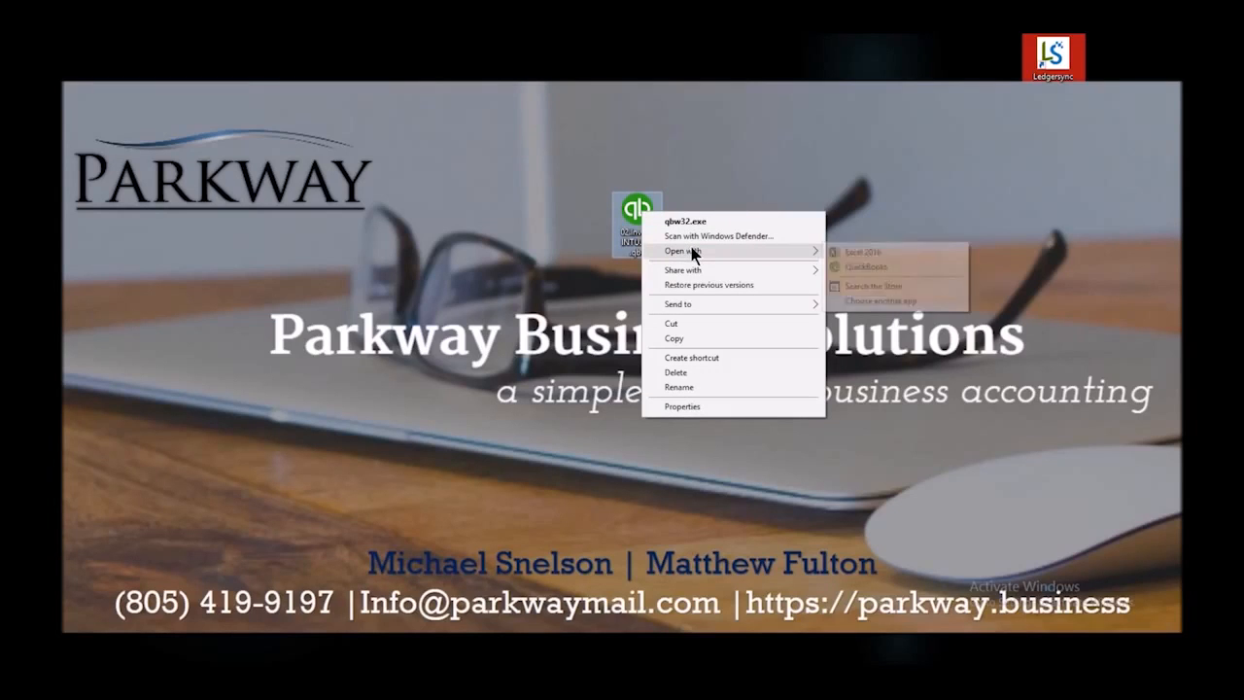
click(834, 253)
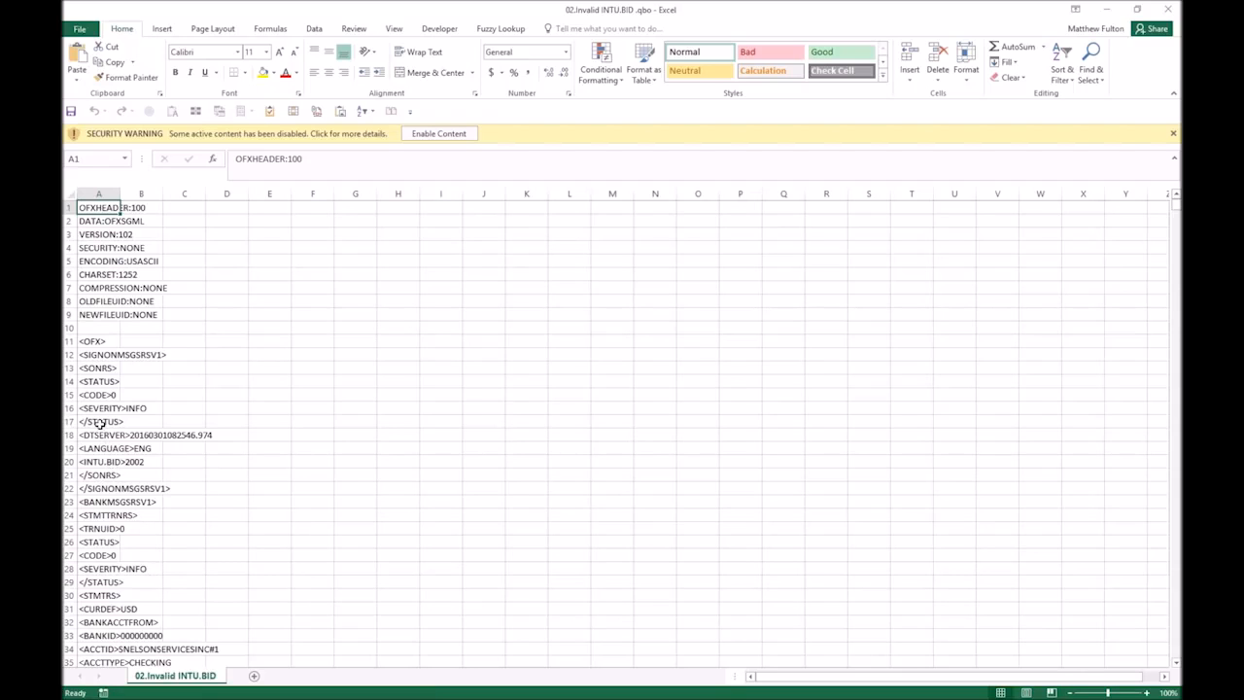
Highlight the INTU.BID line in cells A20:B20 with a yellow fill.
click(98, 462)
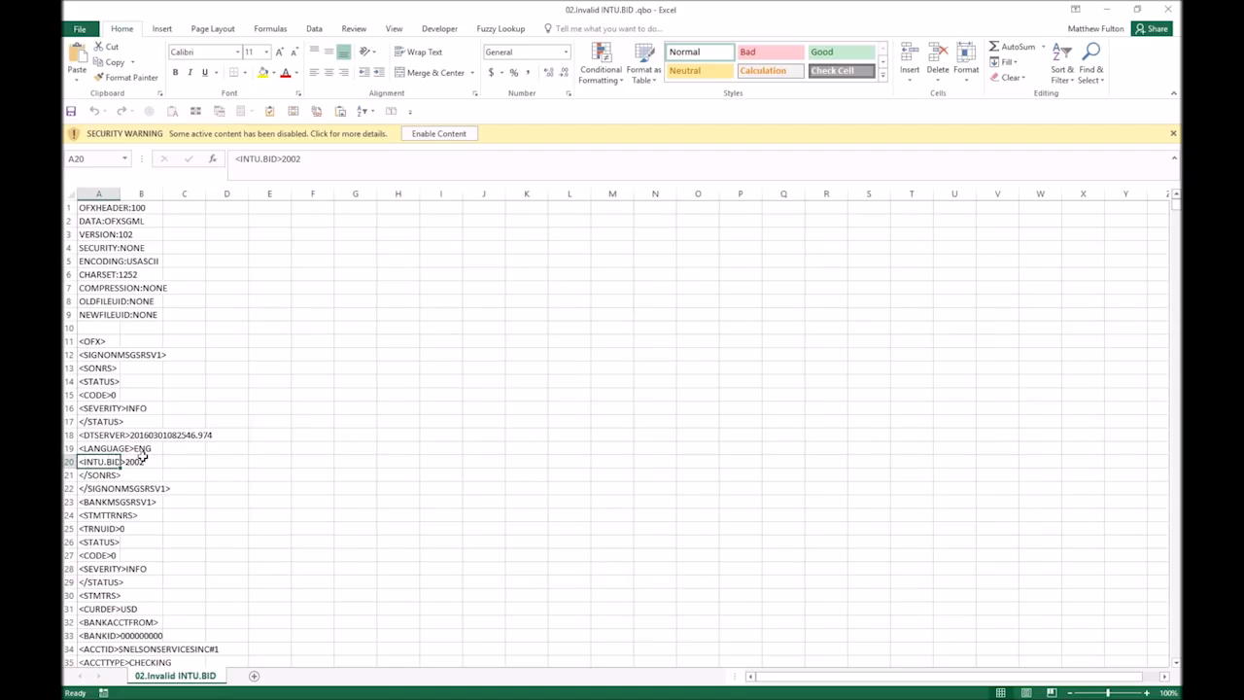
drag(95, 463, 141, 463)
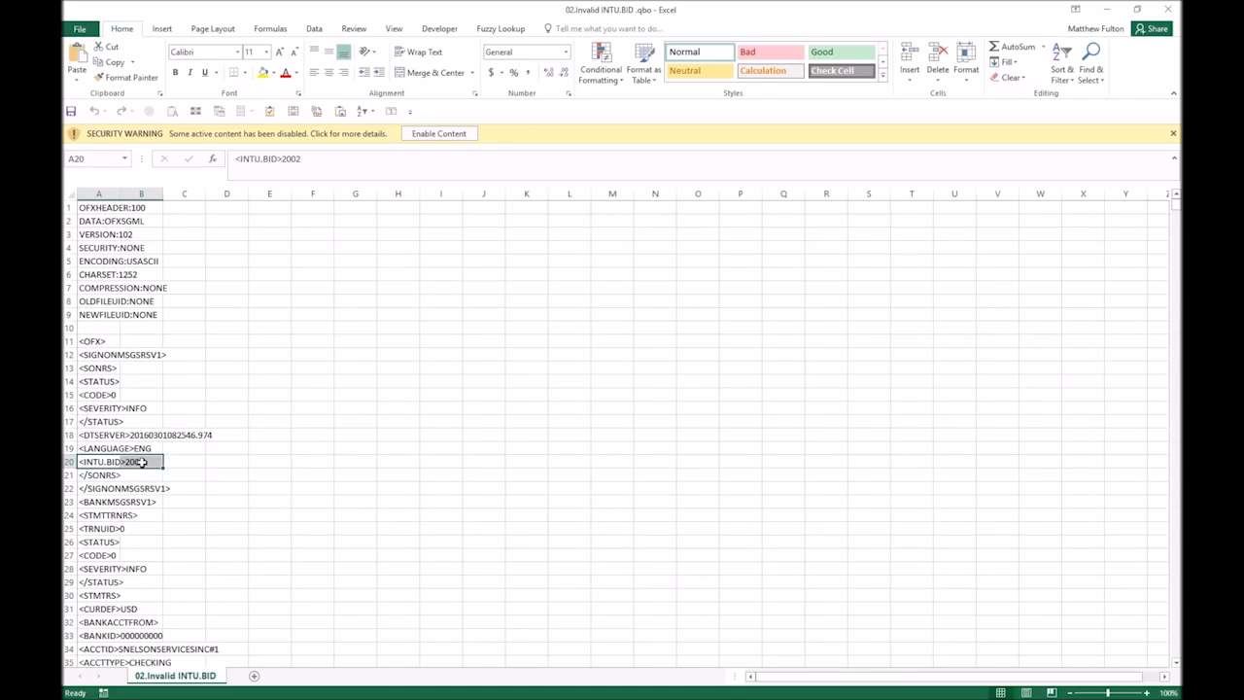
click(264, 72)
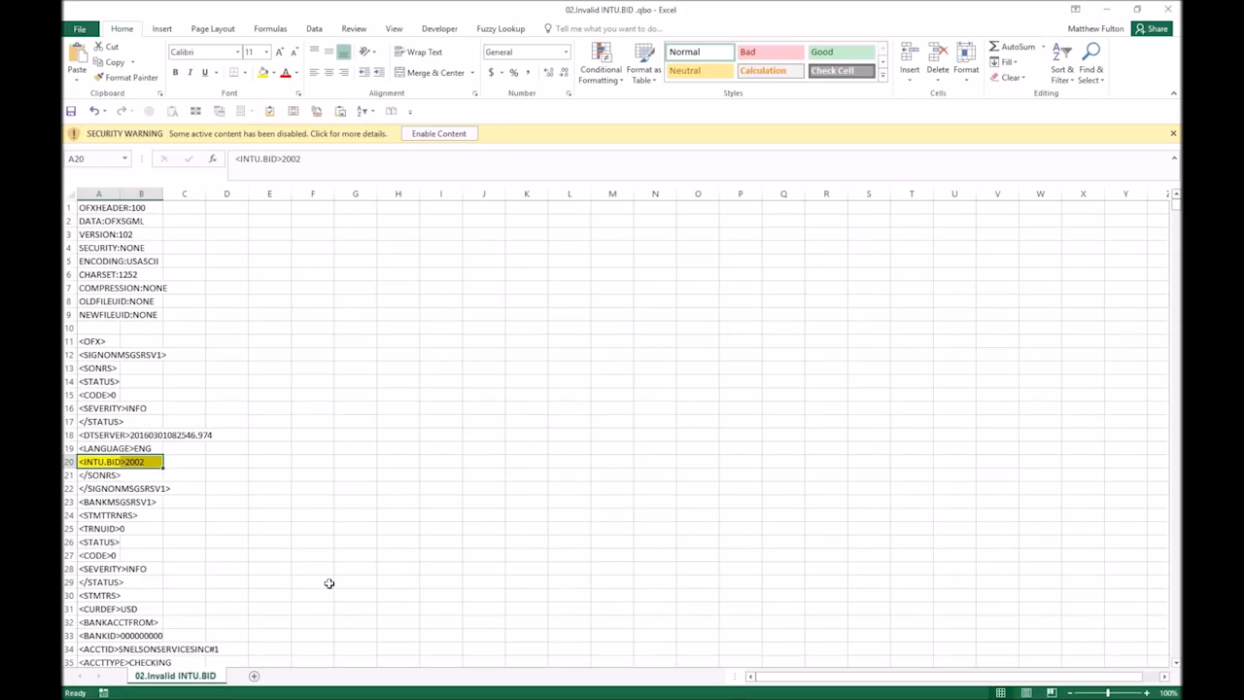
Change the bank ID in cell A20 so the line reads <INTU.BID>3000.
click(307, 157)
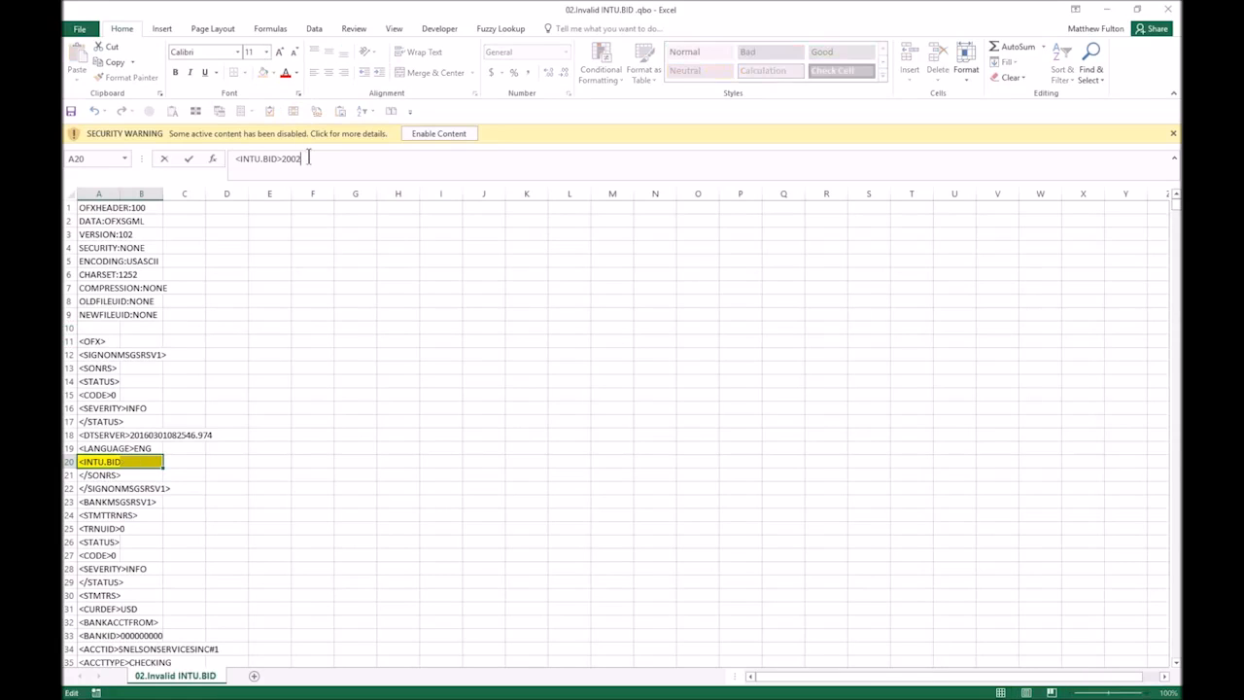
key(BackSpace)
key(BackSpace)
key(BackSpace)
key(BackSpace)
text(3000)
Save the file in its existing tab-delimited text format and close Excel without saving a second time.
key(ctrl+s)
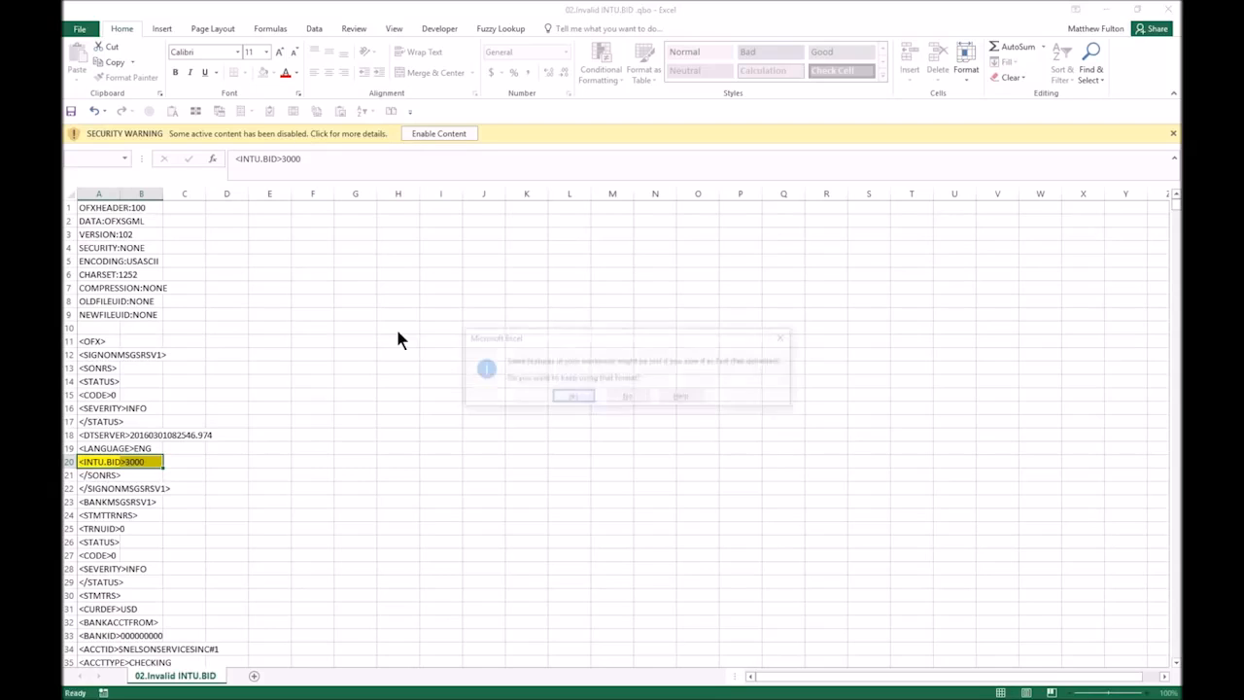
click(573, 397)
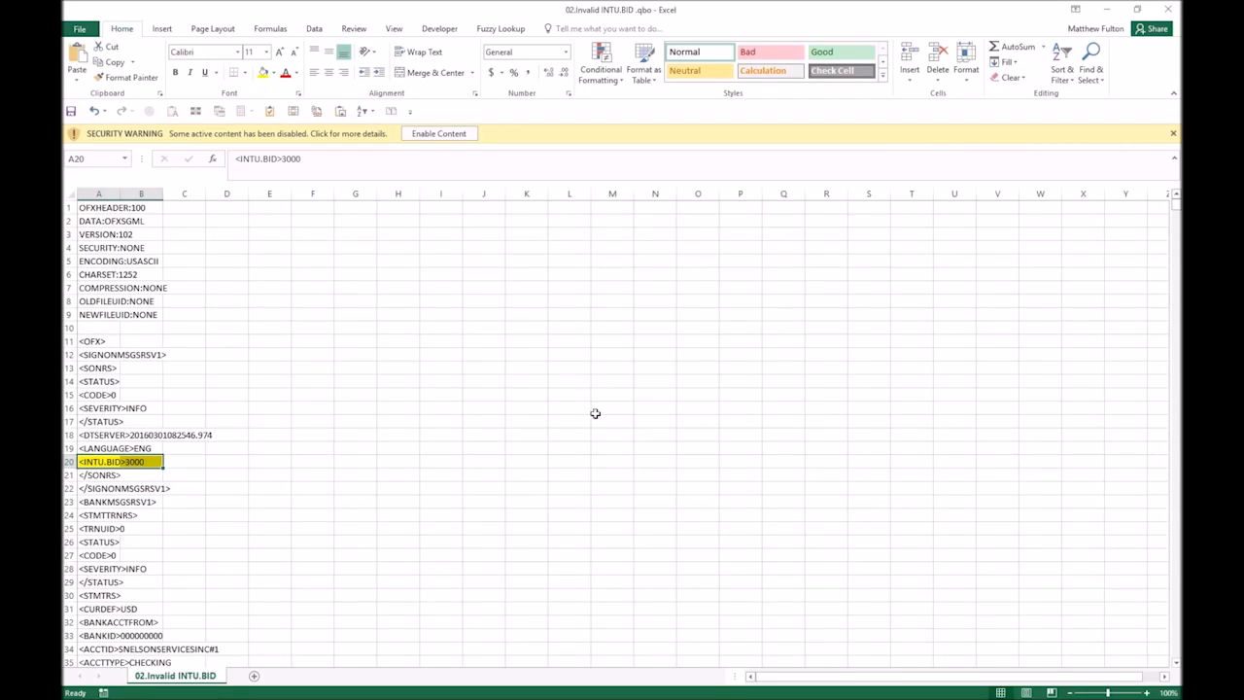
click(1165, 16)
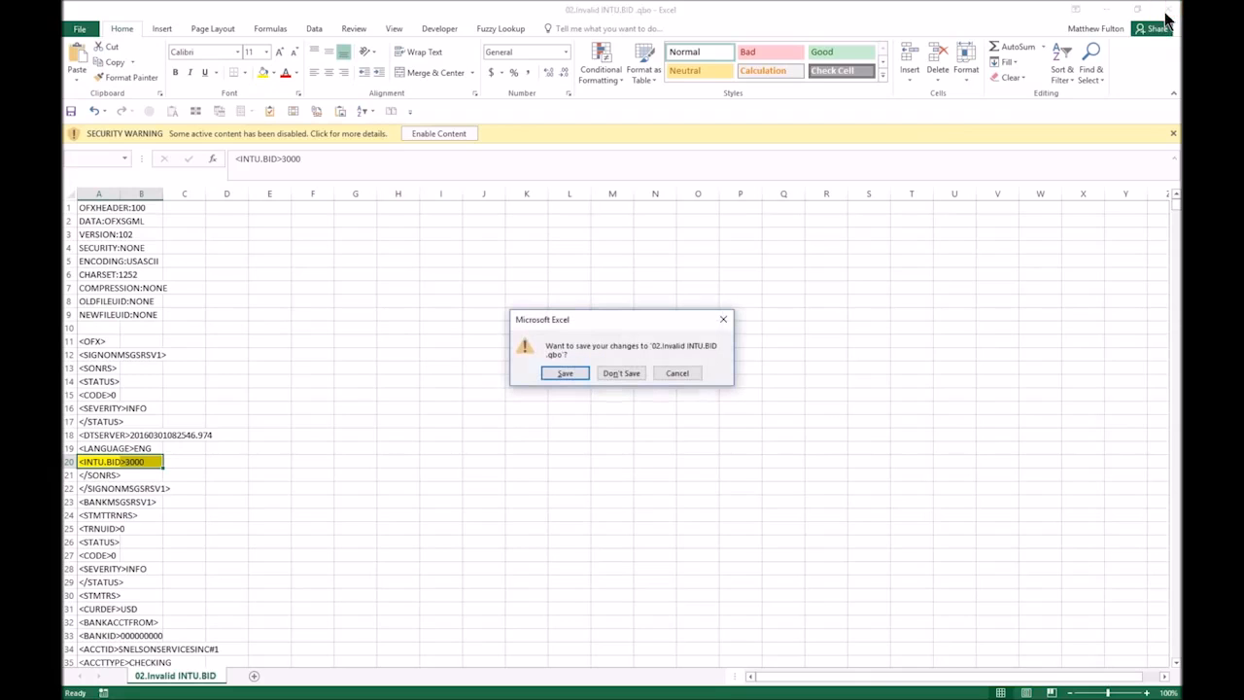
click(624, 375)
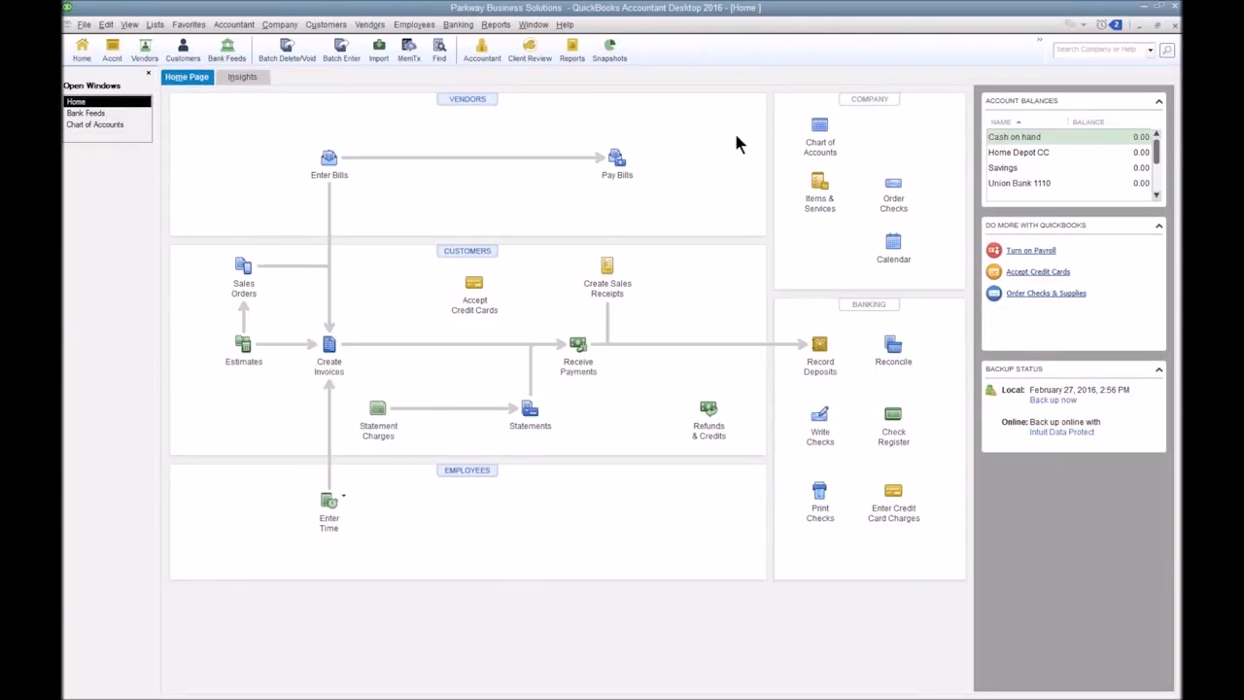
In the QuickBooks chart of accounts, deactivate all online services for the Union Bank 1110 account and save the change.
click(464, 27)
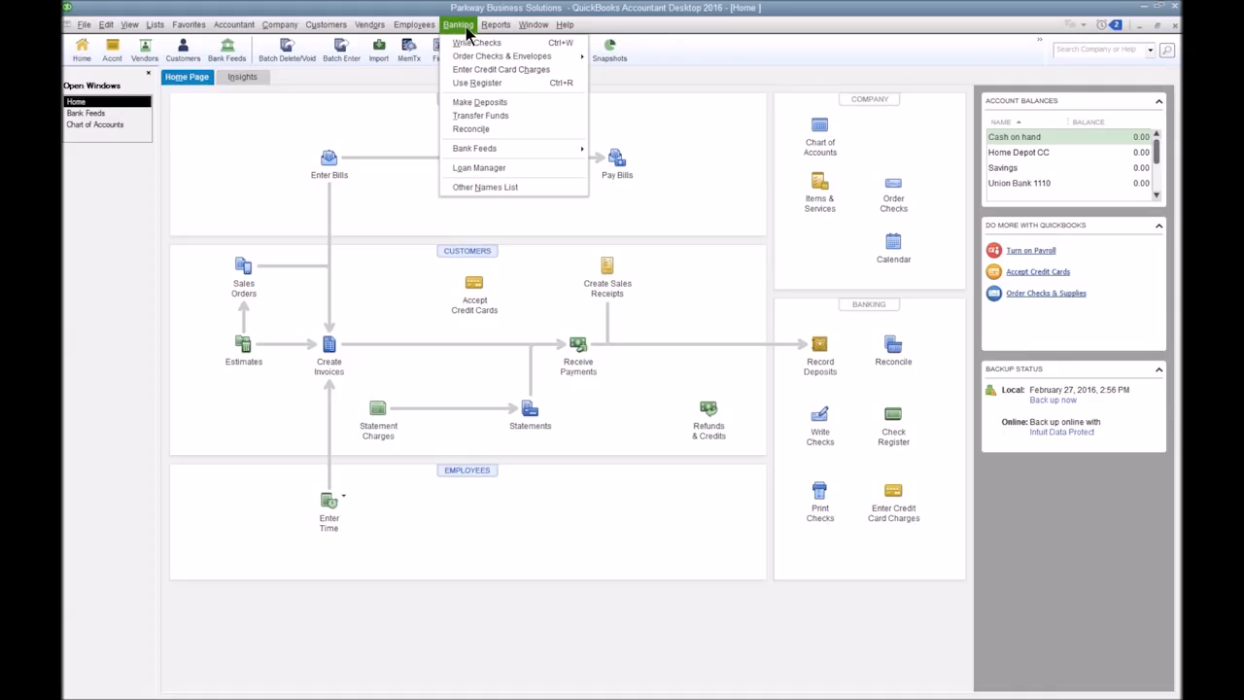
click(93, 126)
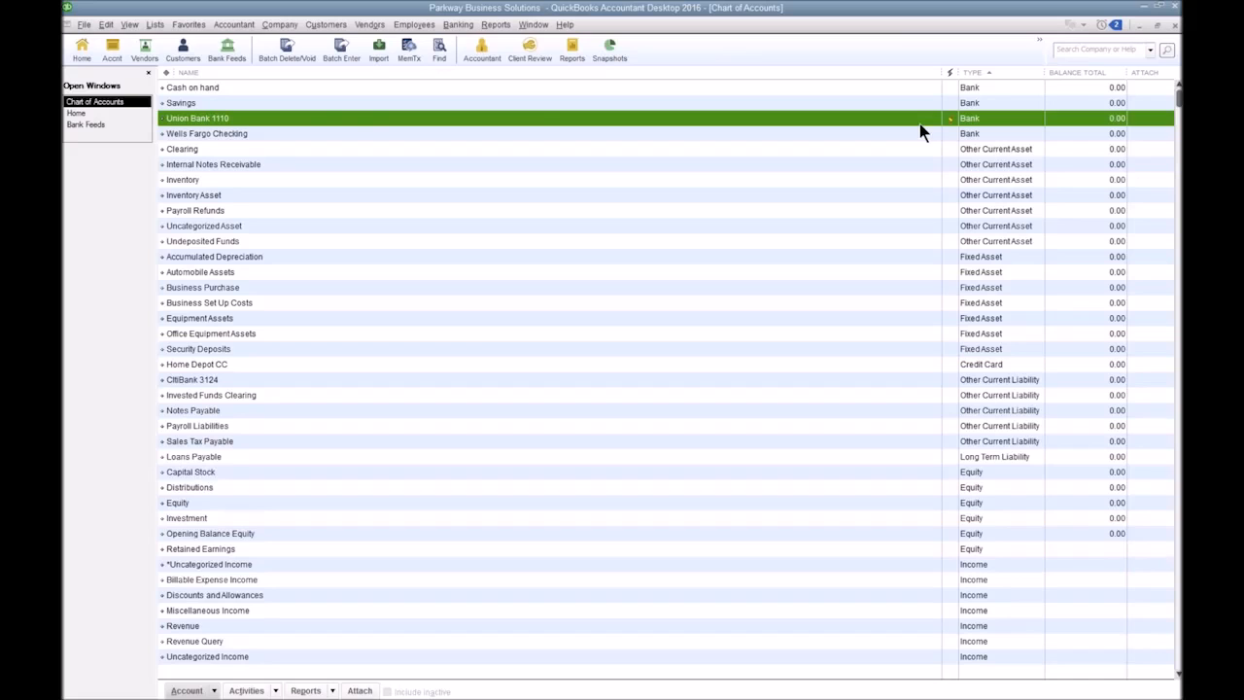
right_click(263, 120)
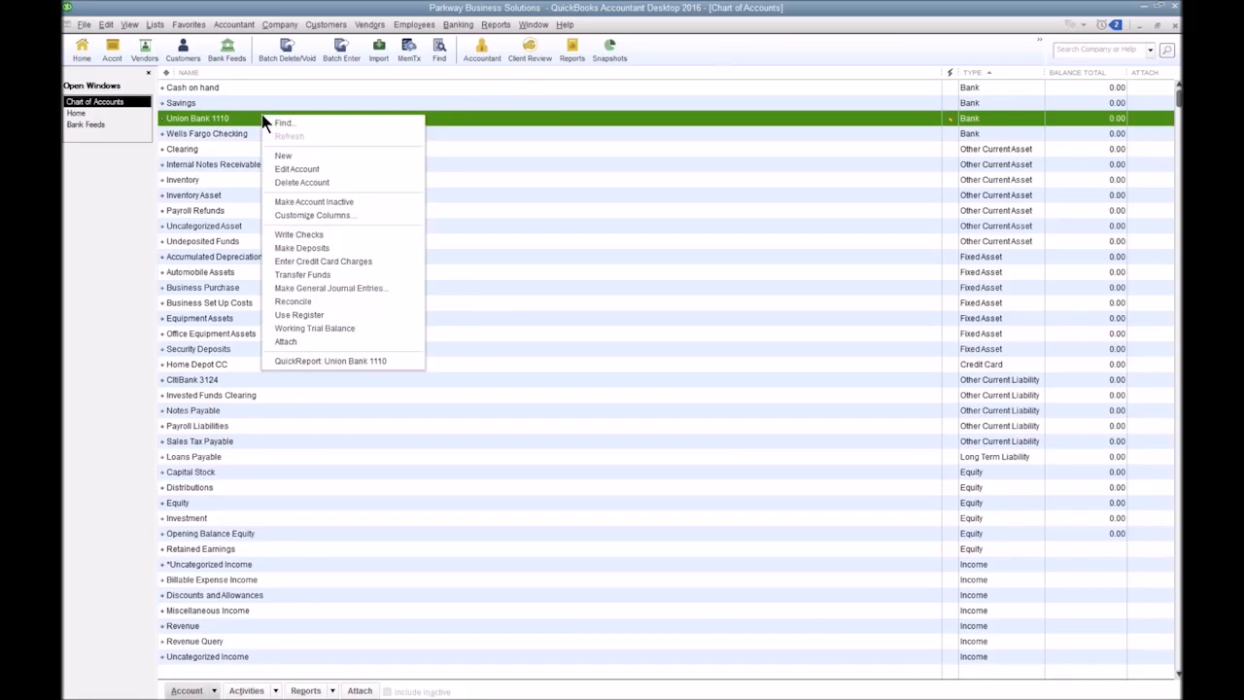
click(296, 170)
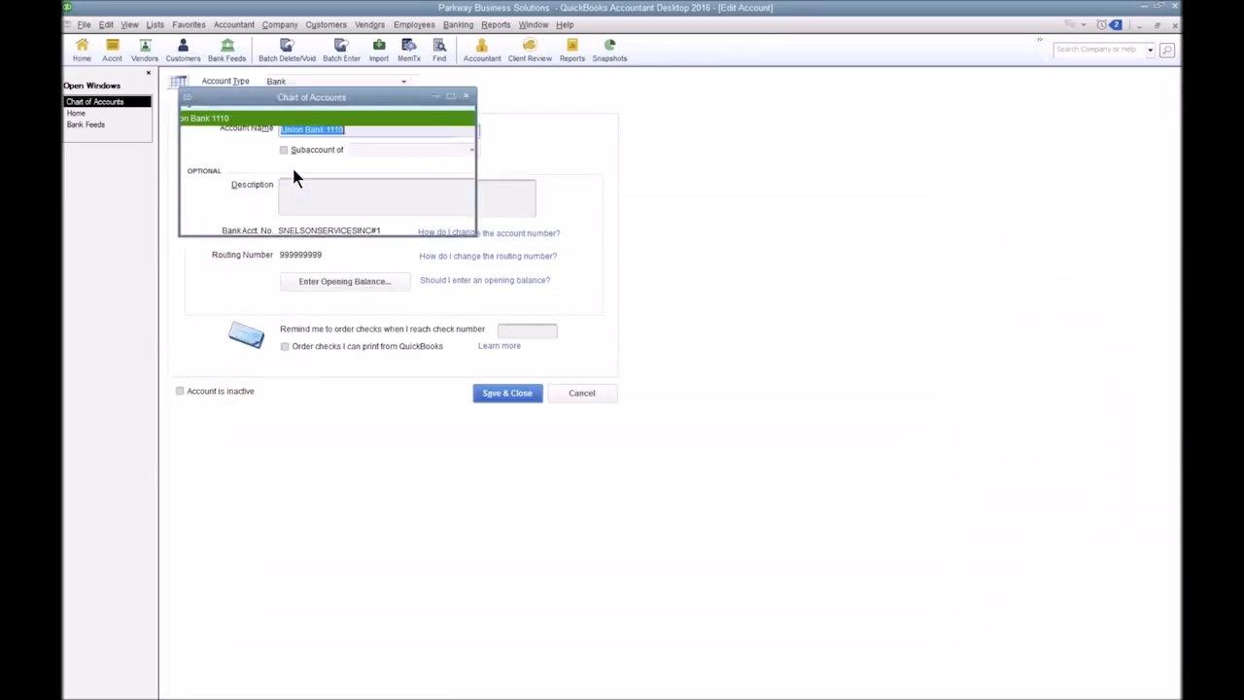
click(293, 105)
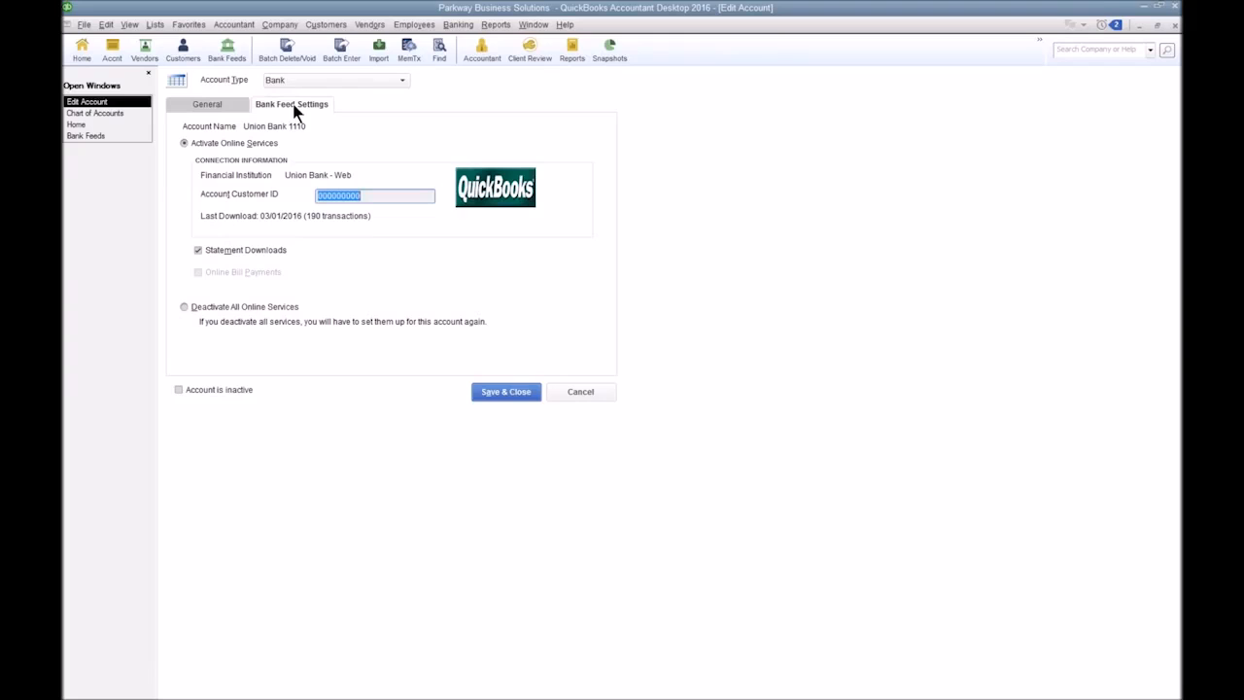
click(204, 307)
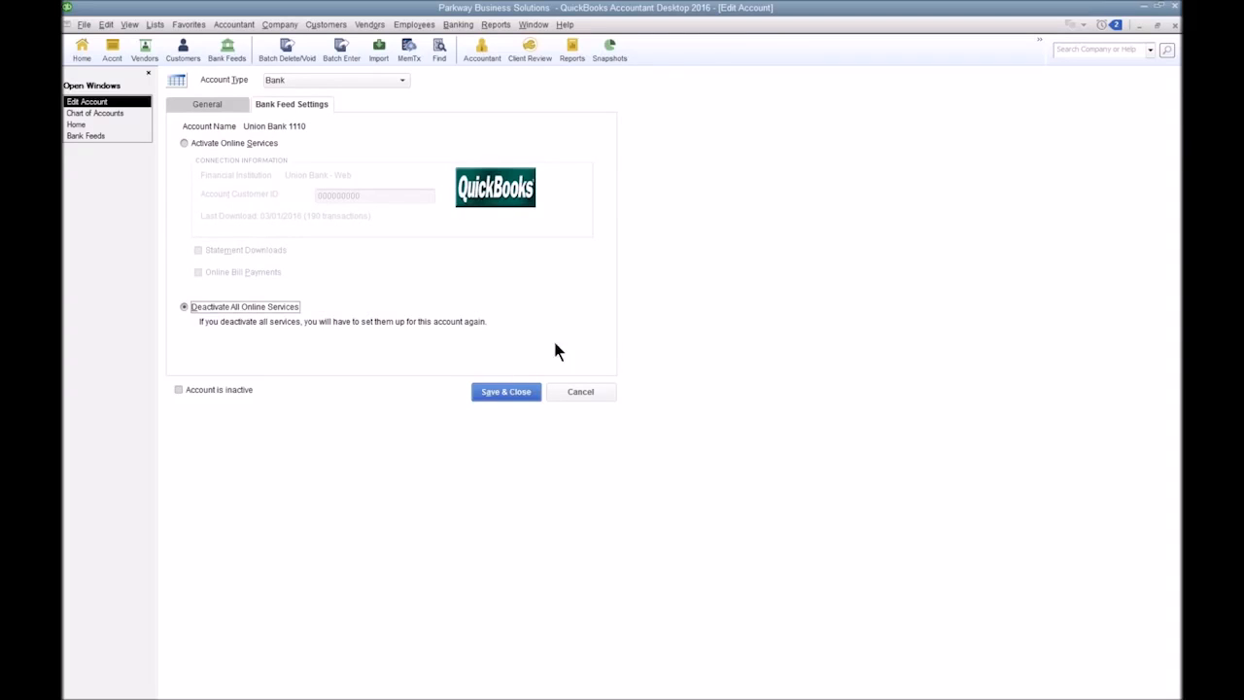
click(485, 392)
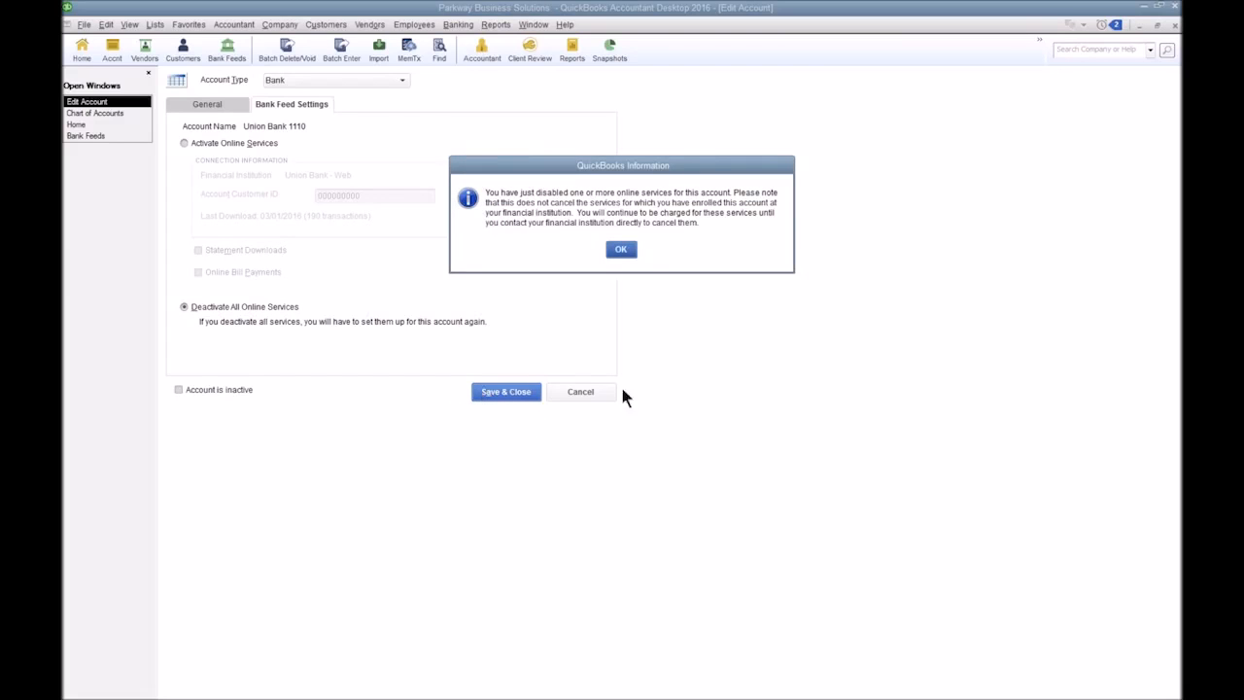
click(622, 250)
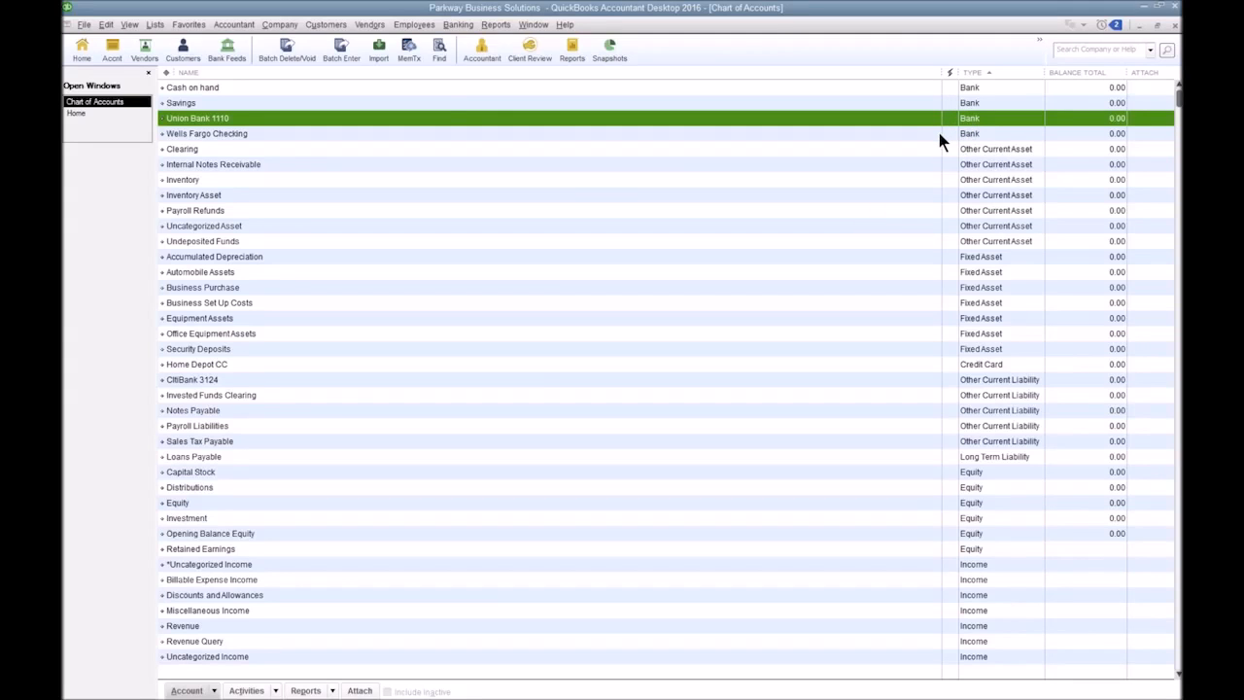
Import the edited Web Connect file "02.Invalid INTU.BID .qbo" from the desktop into the bank feeds.
click(468, 25)
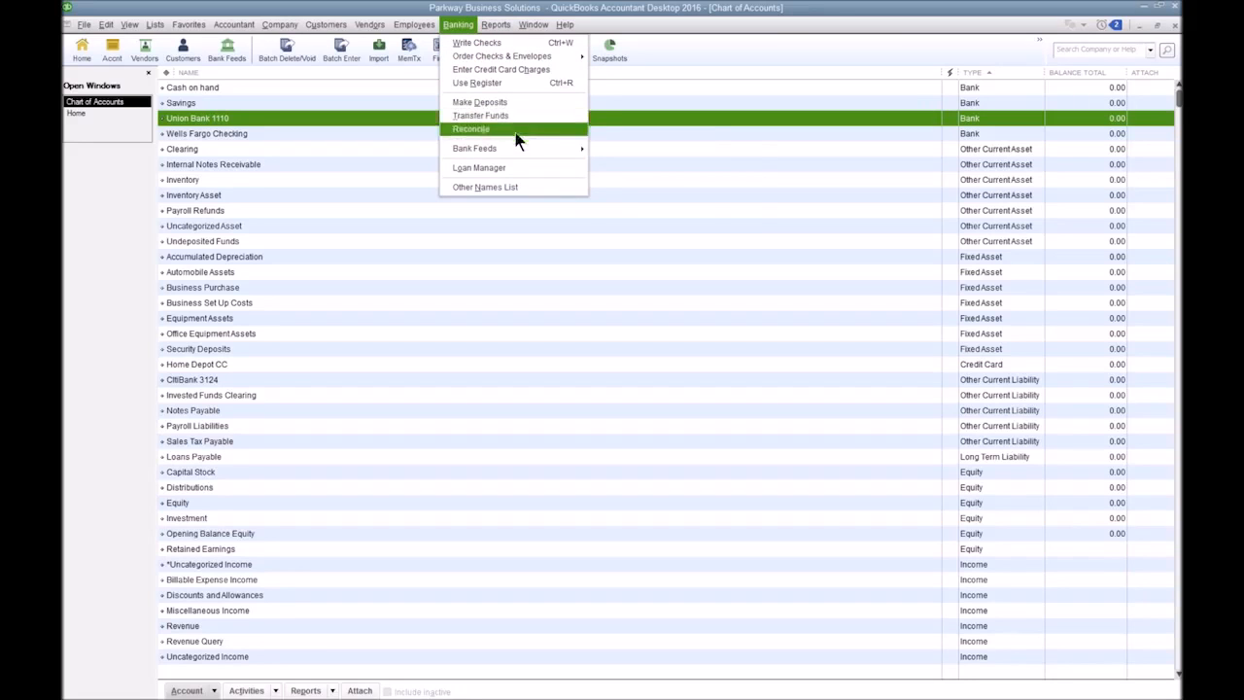
mouse_move(518, 146)
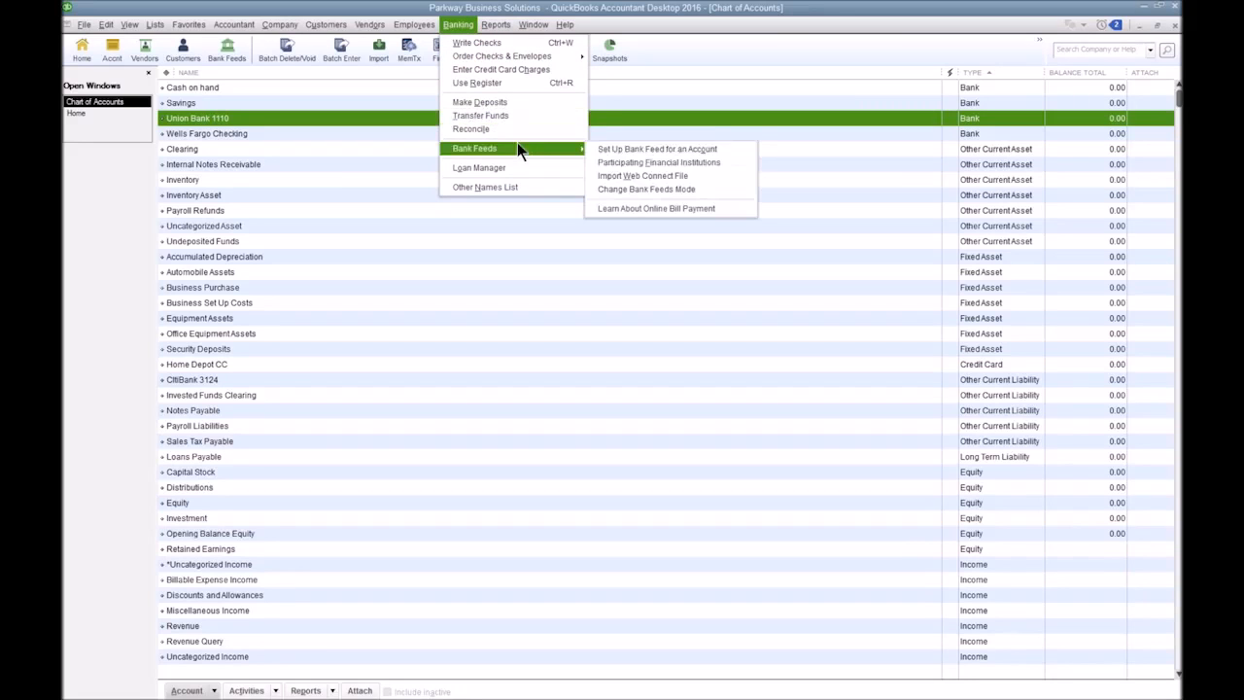
click(632, 179)
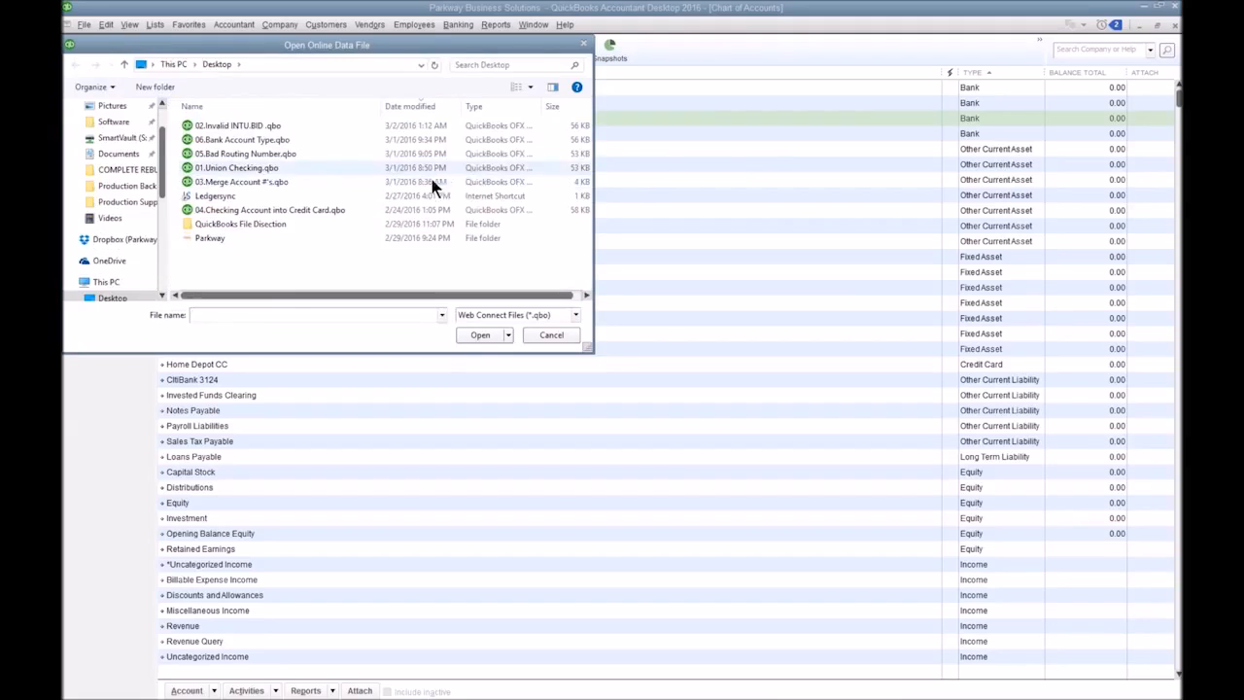
click(266, 126)
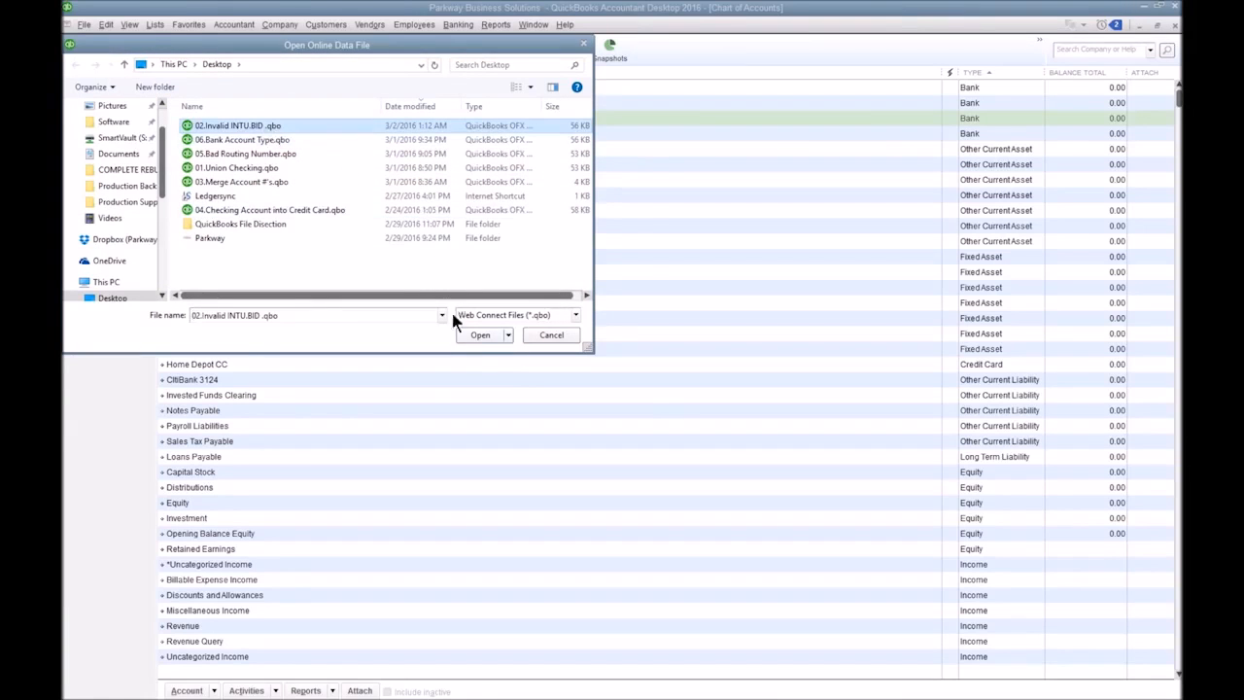
click(476, 339)
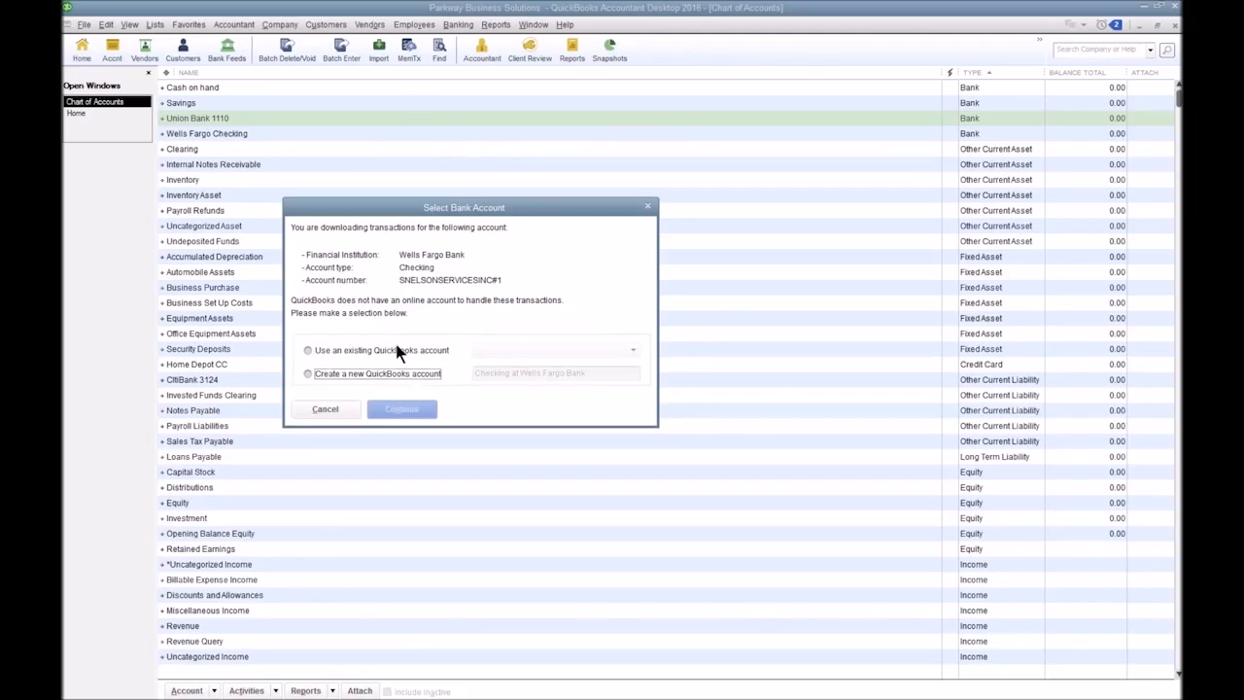
Assign the downloaded transactions to the existing QuickBooks account Union Bank 1110 and complete the import.
click(322, 355)
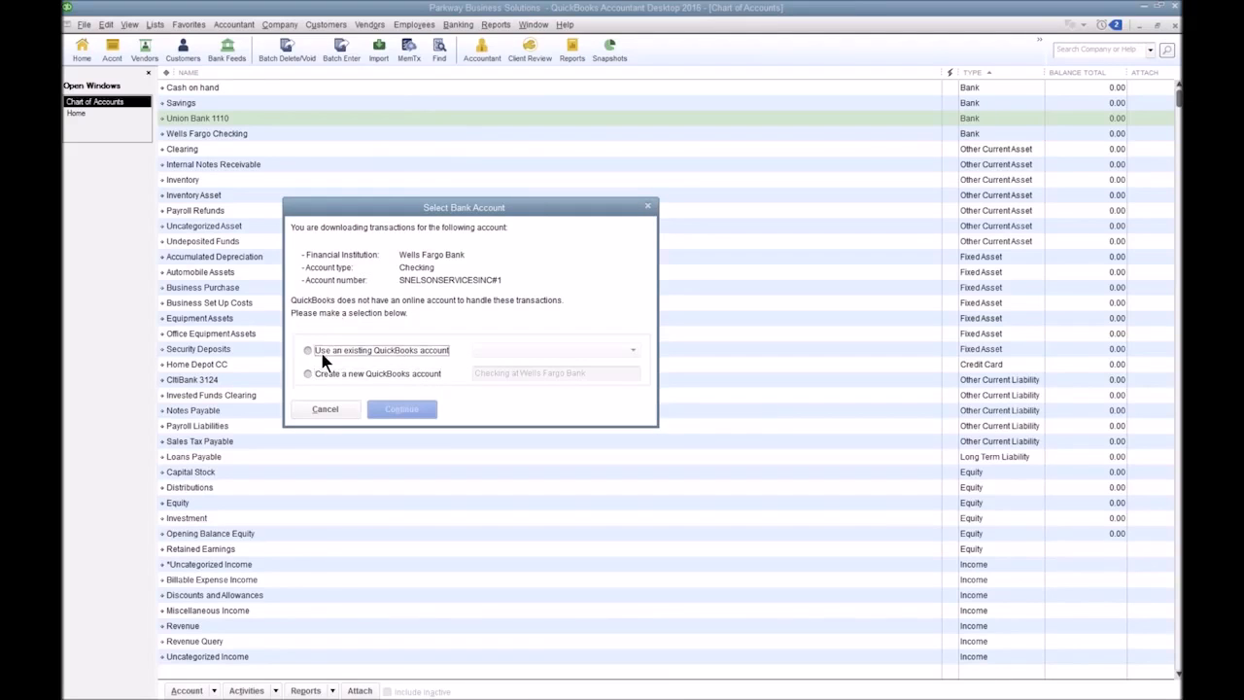
click(632, 352)
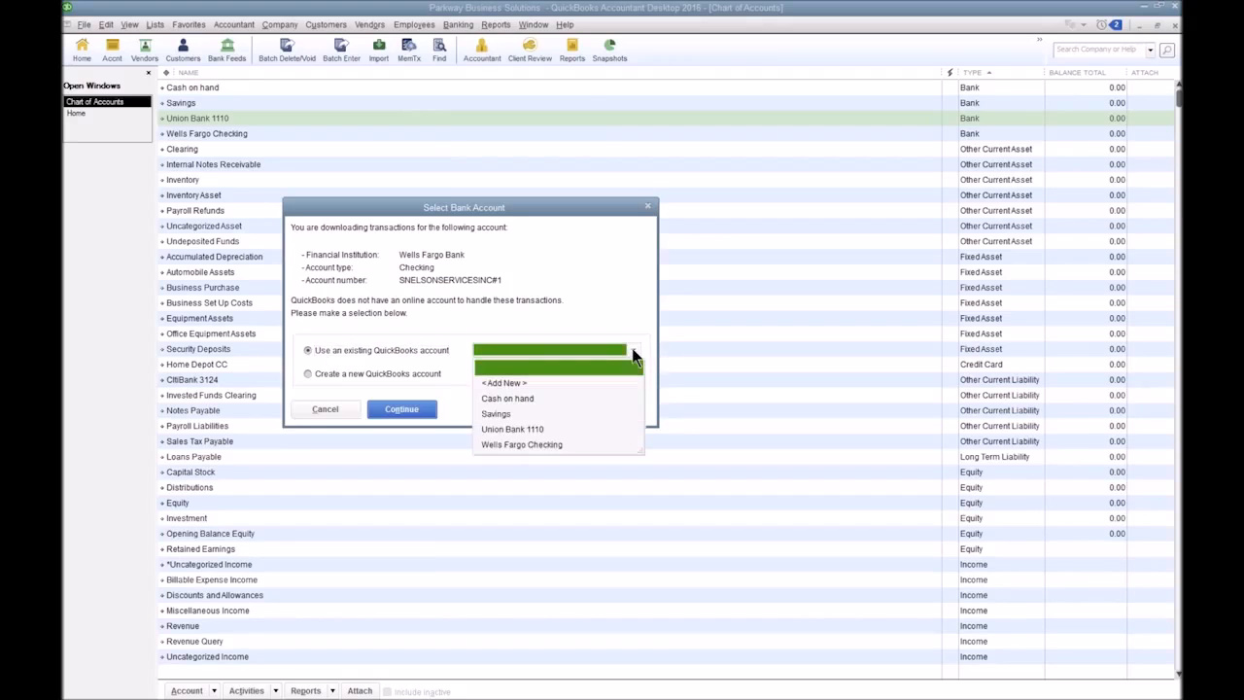
click(511, 428)
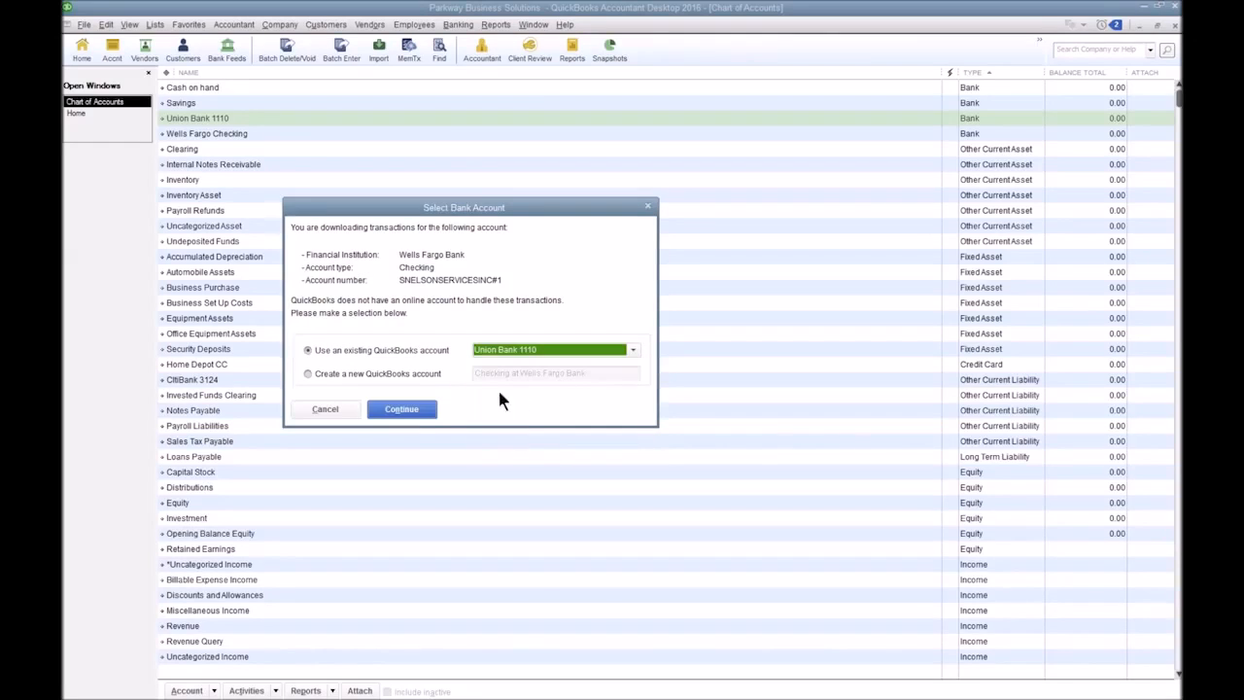
click(410, 412)
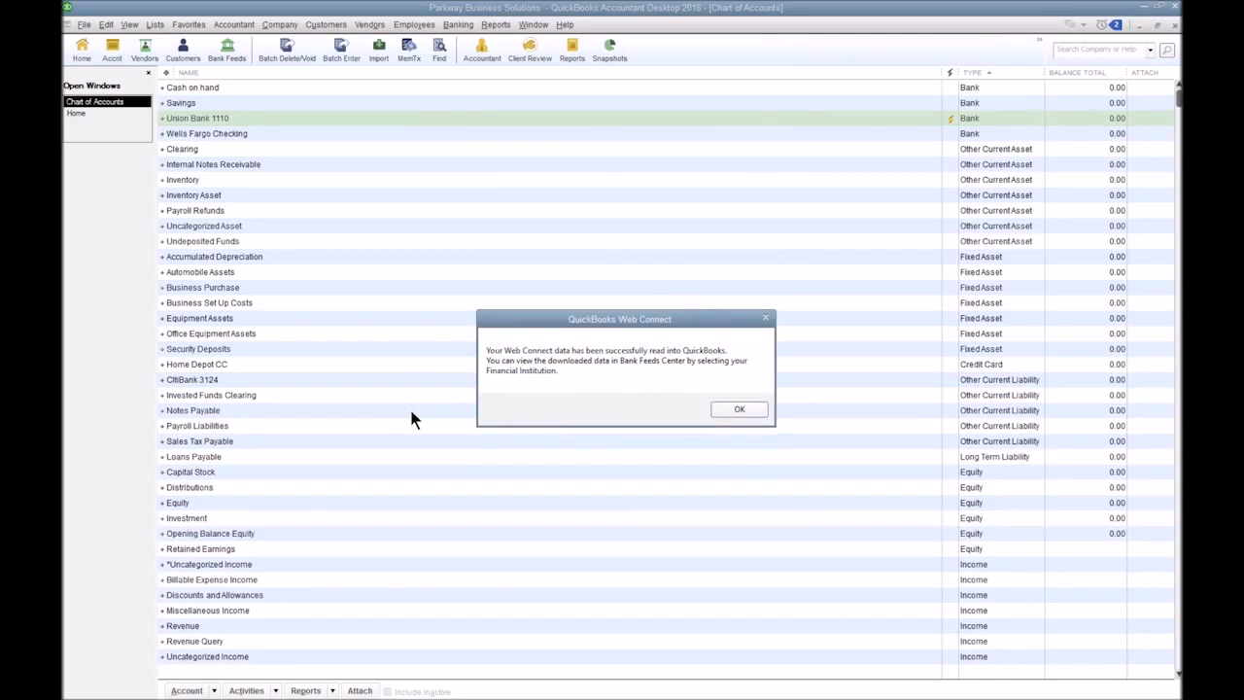
click(737, 409)
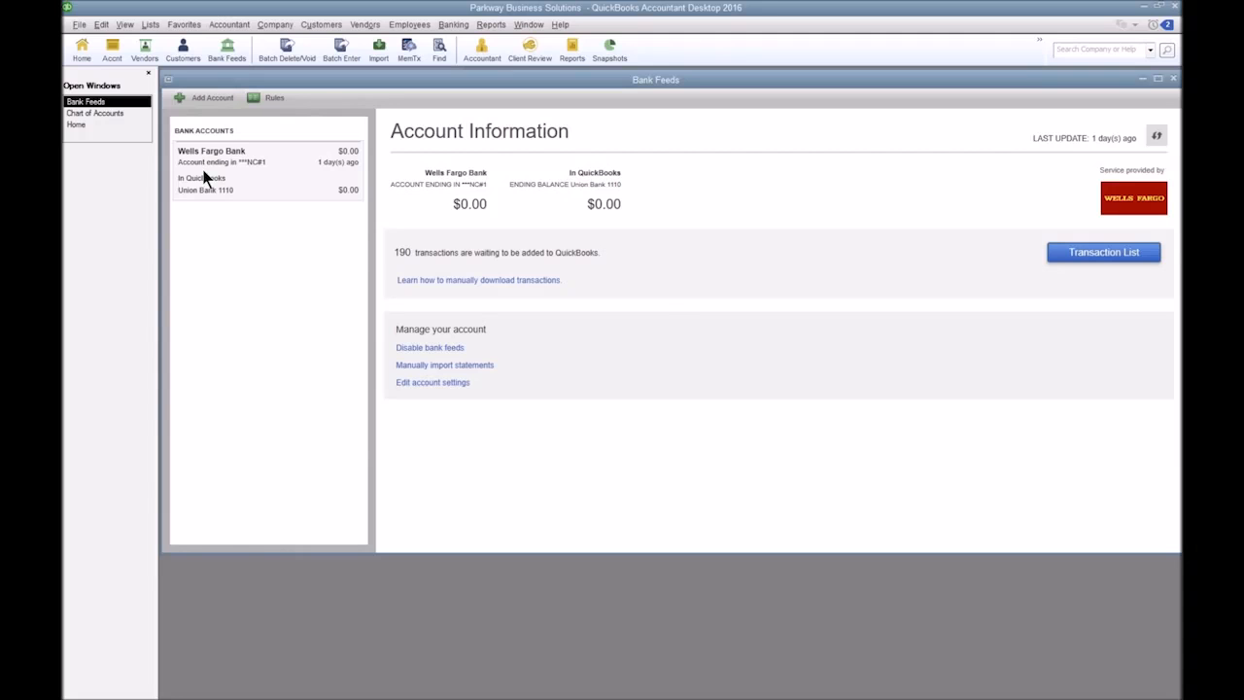
Open the Wells Fargo feed's transaction list and look through the downloaded transactions.
click(1077, 253)
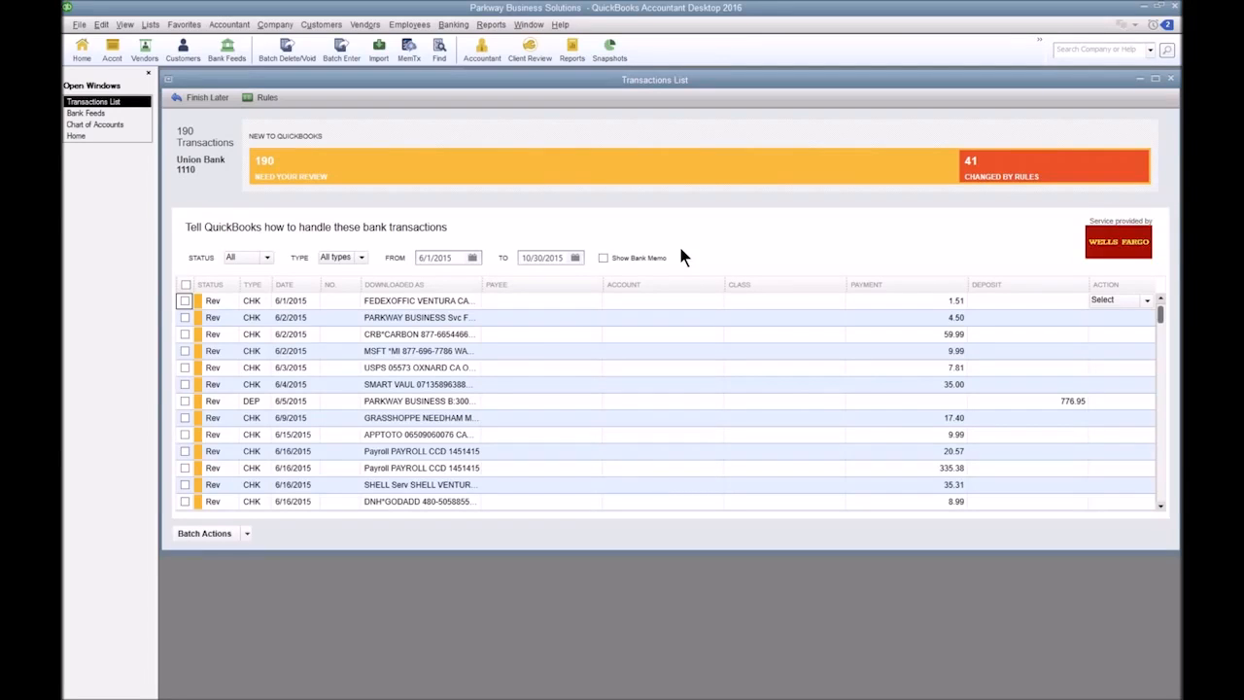
scroll(535, 352, down, 15)
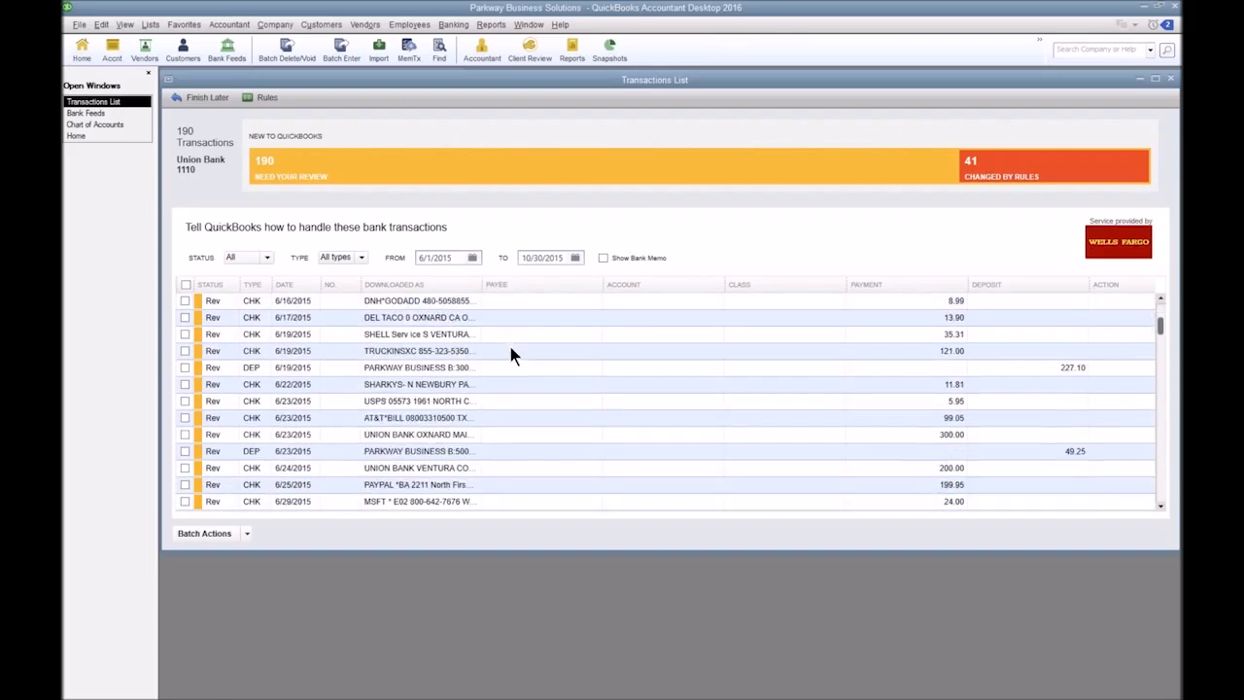
scroll(483, 450, down, 8)
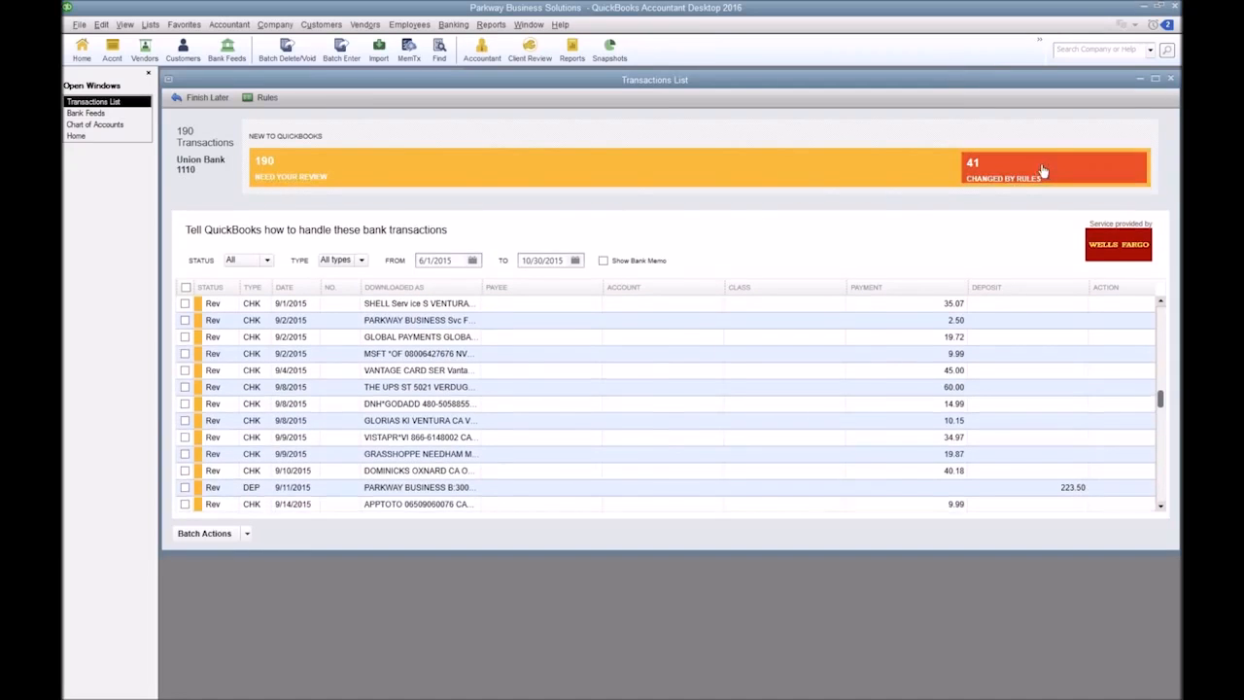
Show only the transactions changed by rules and open the batch actions for them.
click(1044, 171)
click(248, 538)
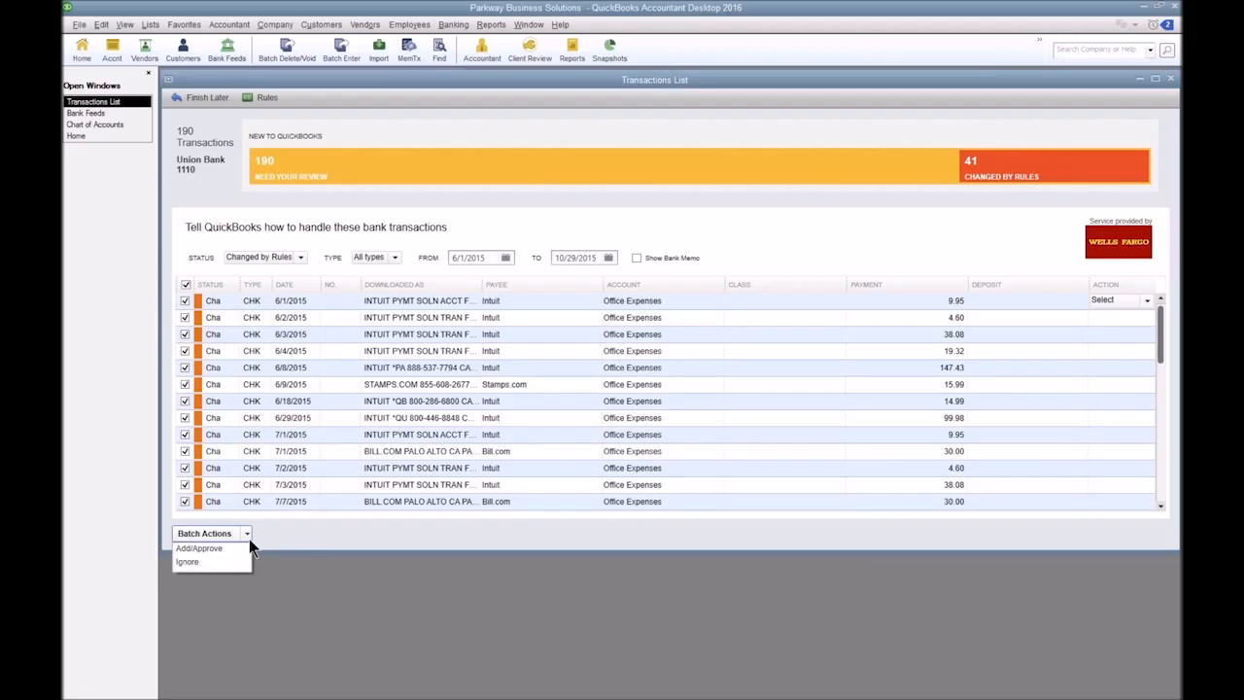